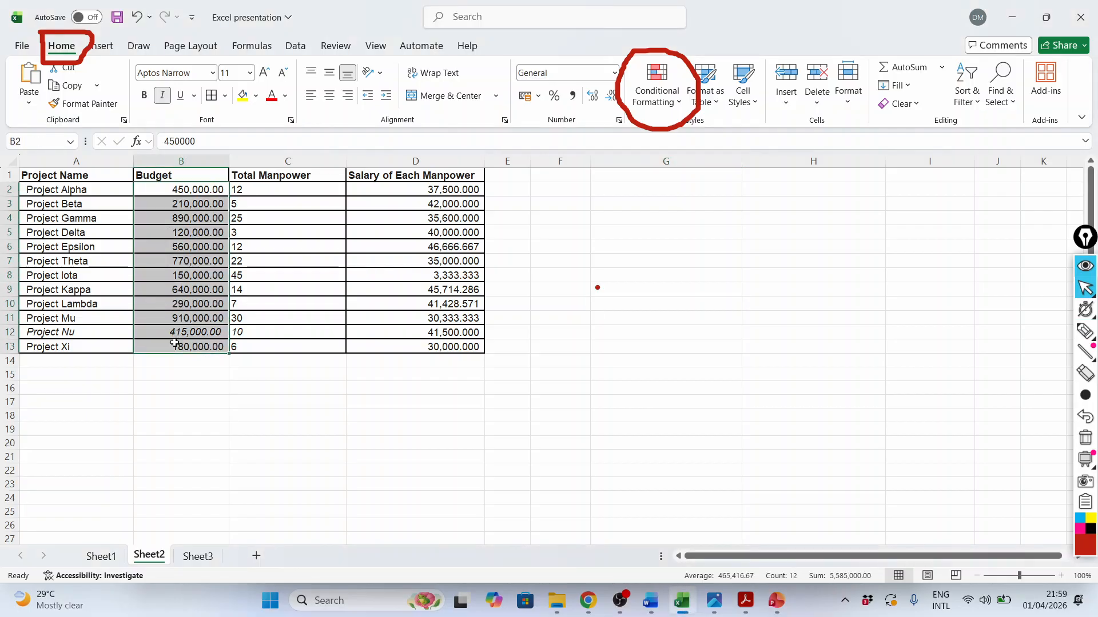
Highlight Total Manpower values (C2:C13) greater than 10 with light red fill and dark red text using conditional formatting
drag(272, 191, 260, 343)
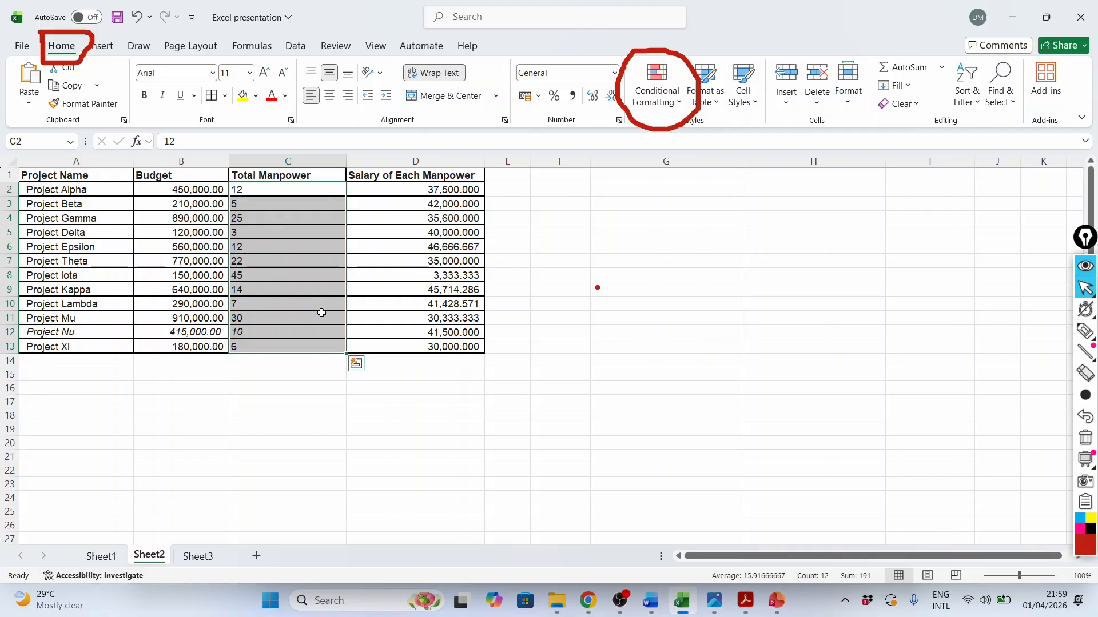
click(678, 105)
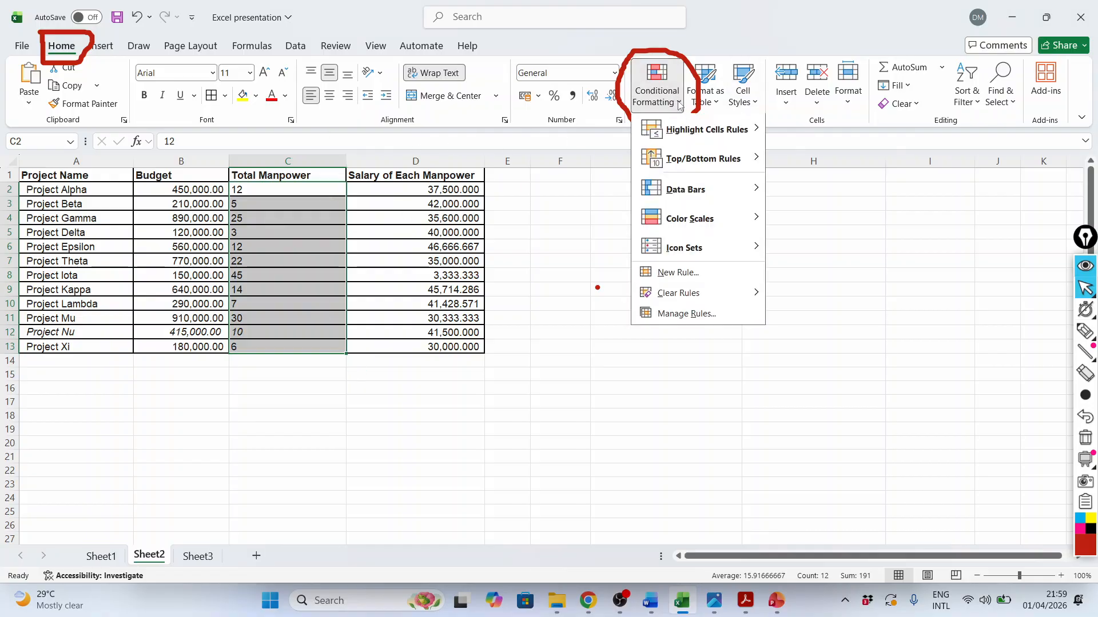
mouse_move(745, 135)
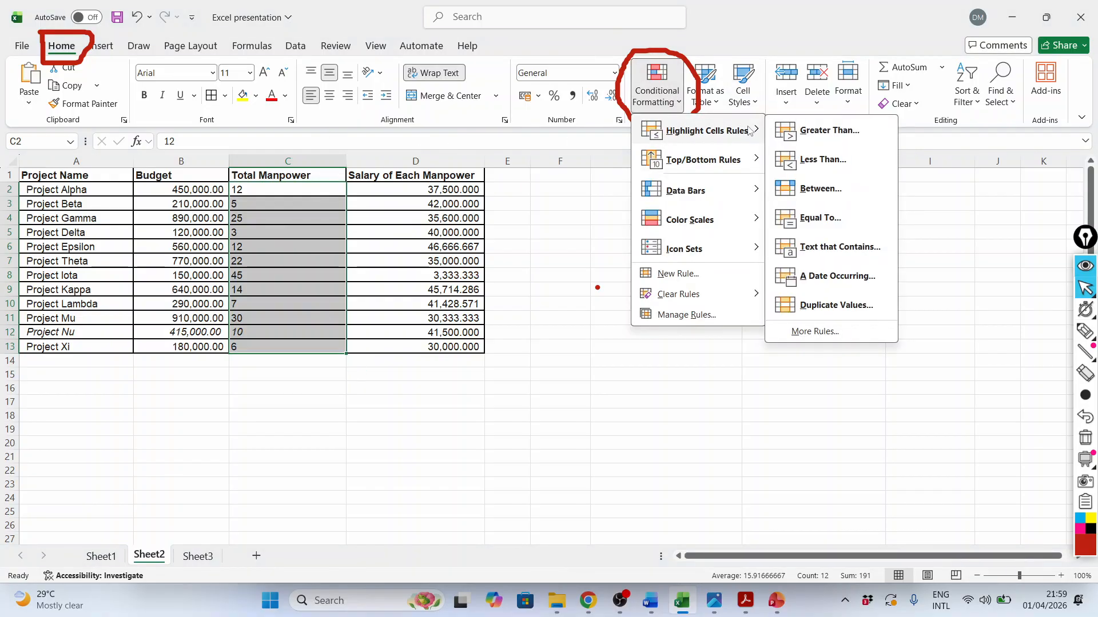
click(833, 130)
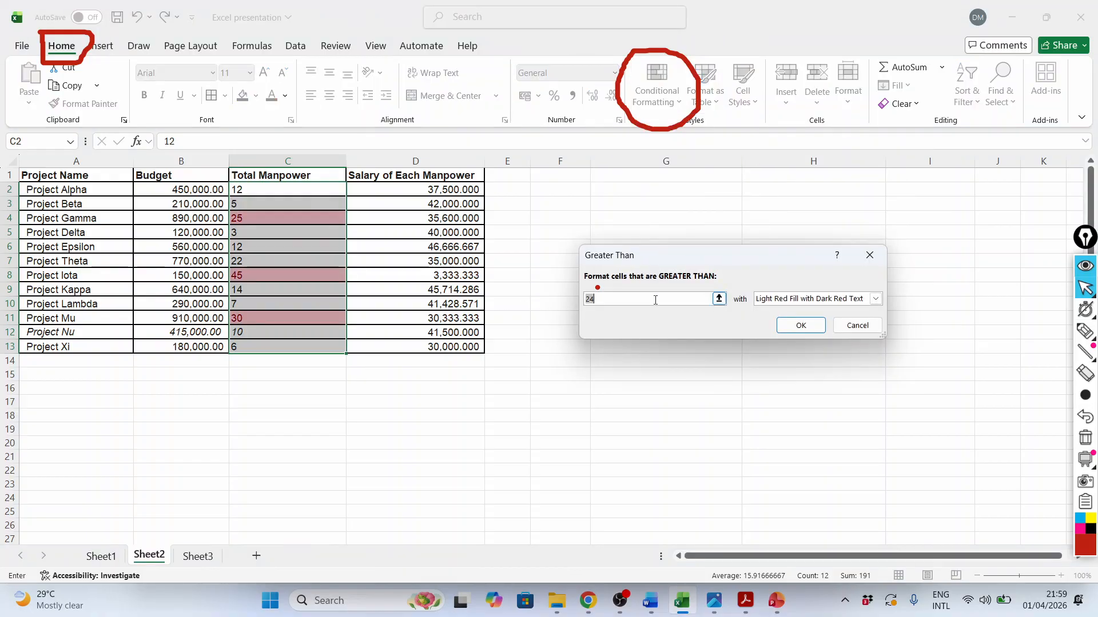
text(10)
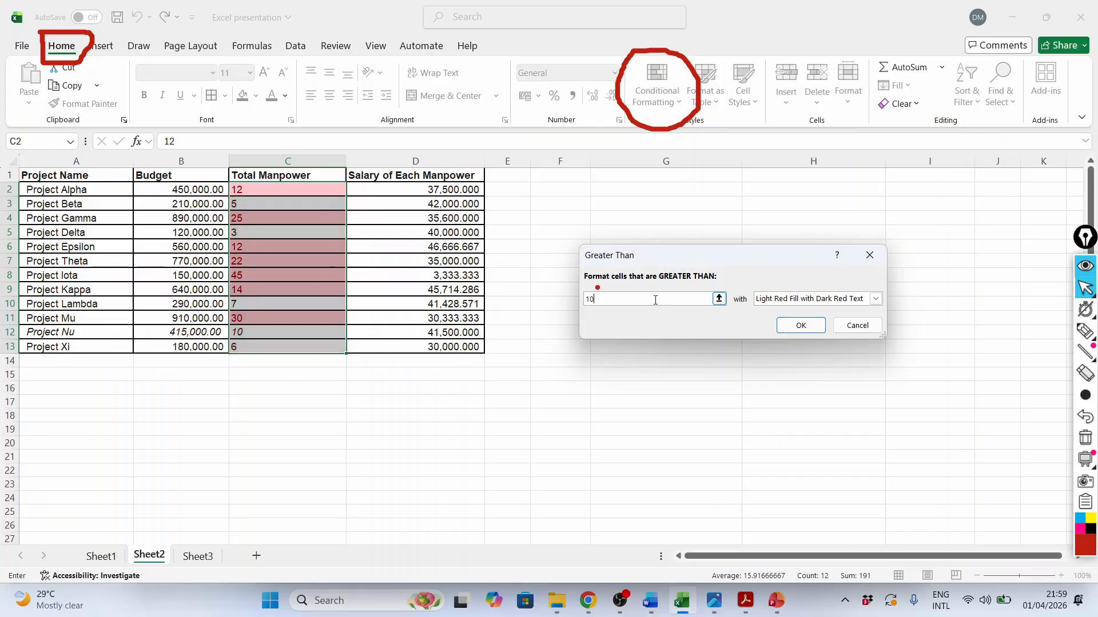
click(801, 325)
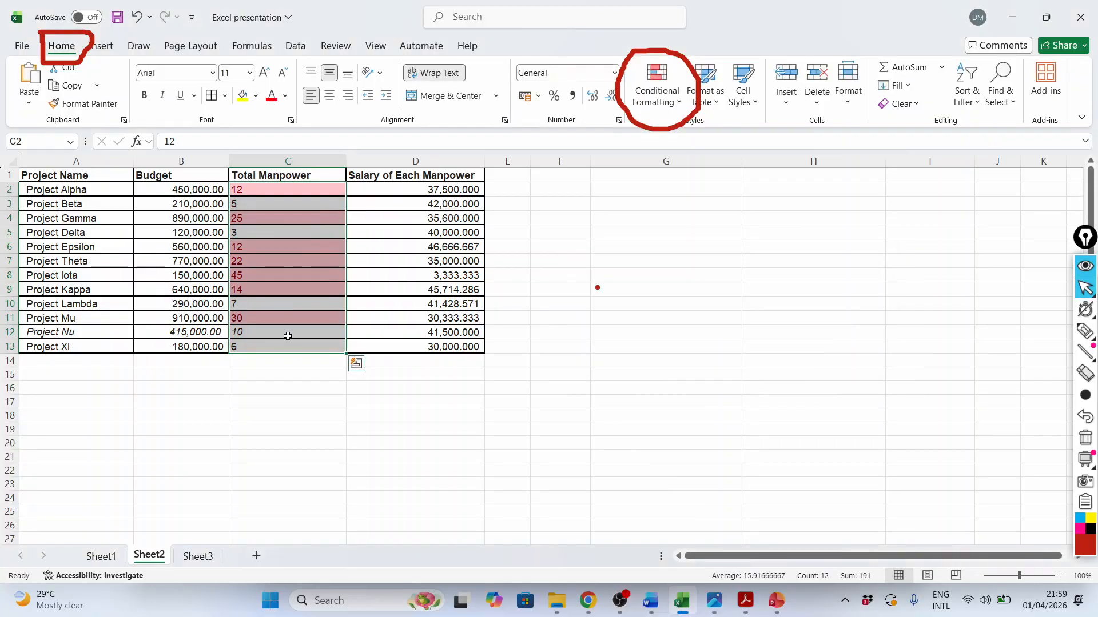
Add a conditional formatting rule to C2:C13 that highlights values between 7 and 35 with light red fill and dark red text
click(679, 103)
mouse_move(709, 137)
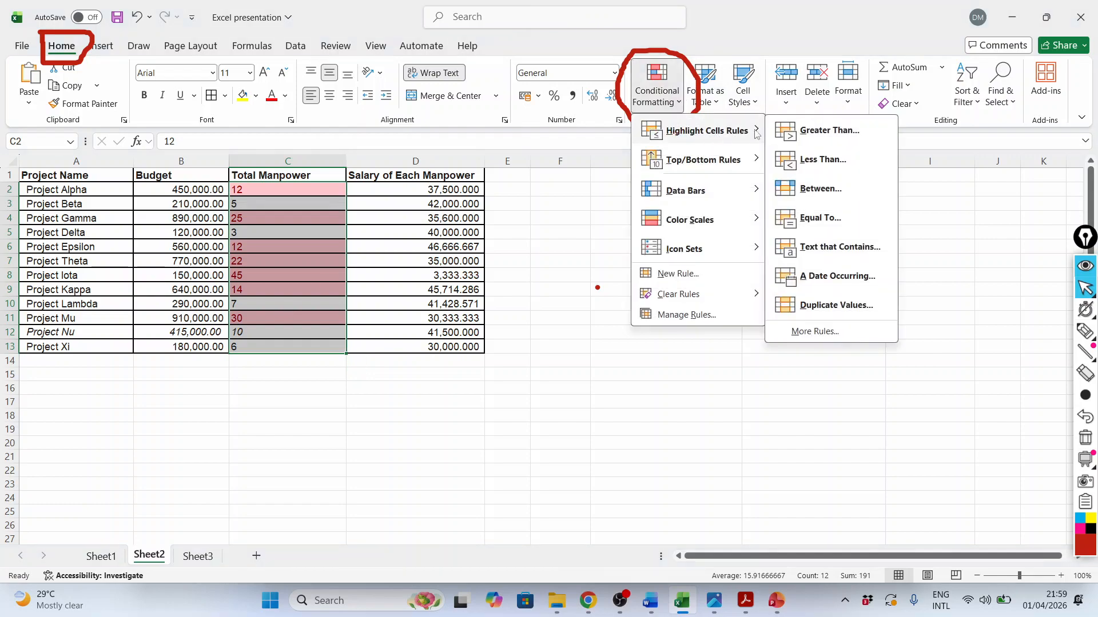
click(832, 195)
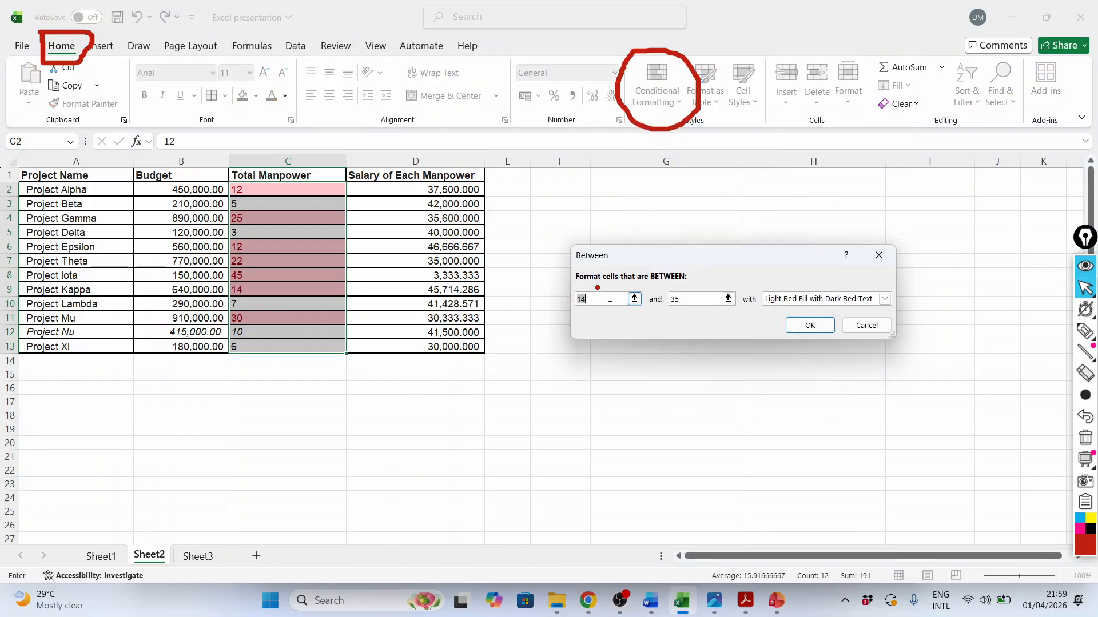
text(10)
key(Tab)
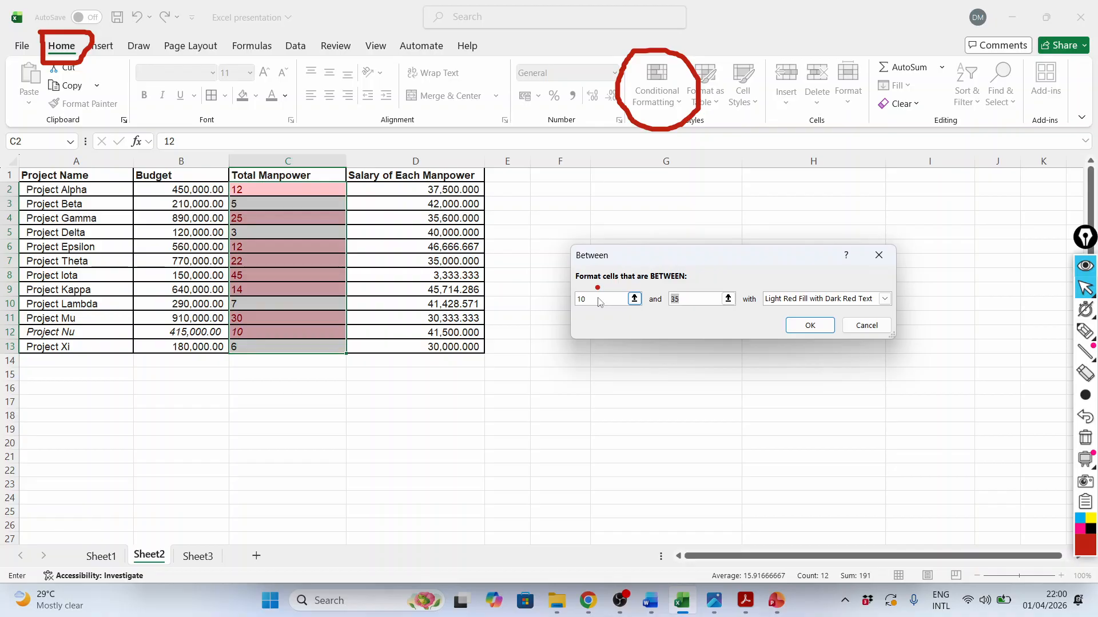
key(shift+Tab)
text(7)
key(Tab)
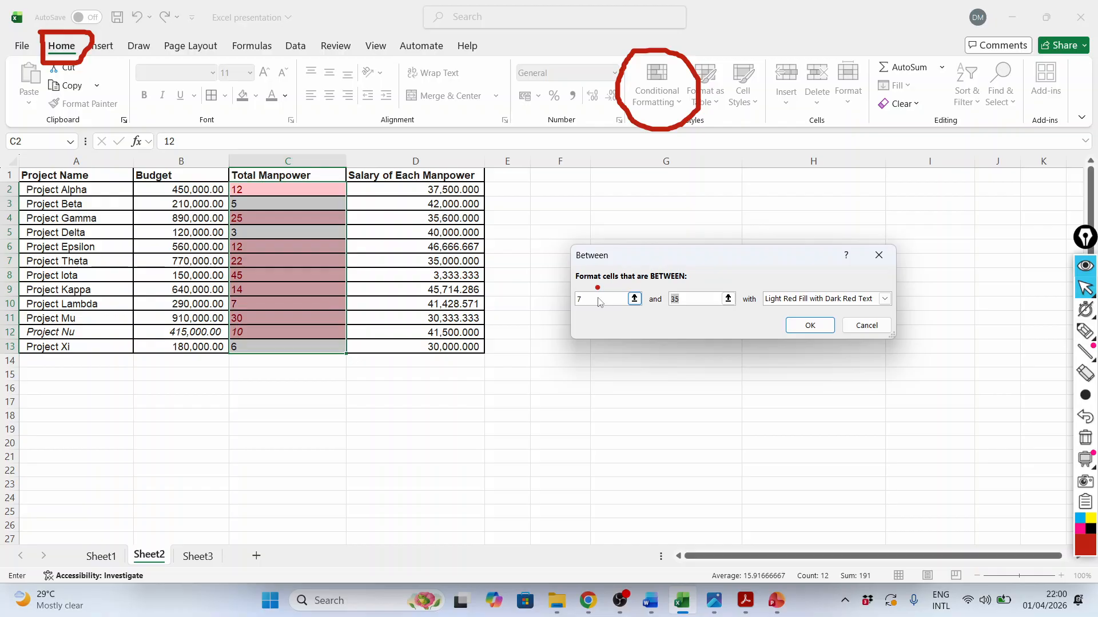
text(35)
click(808, 324)
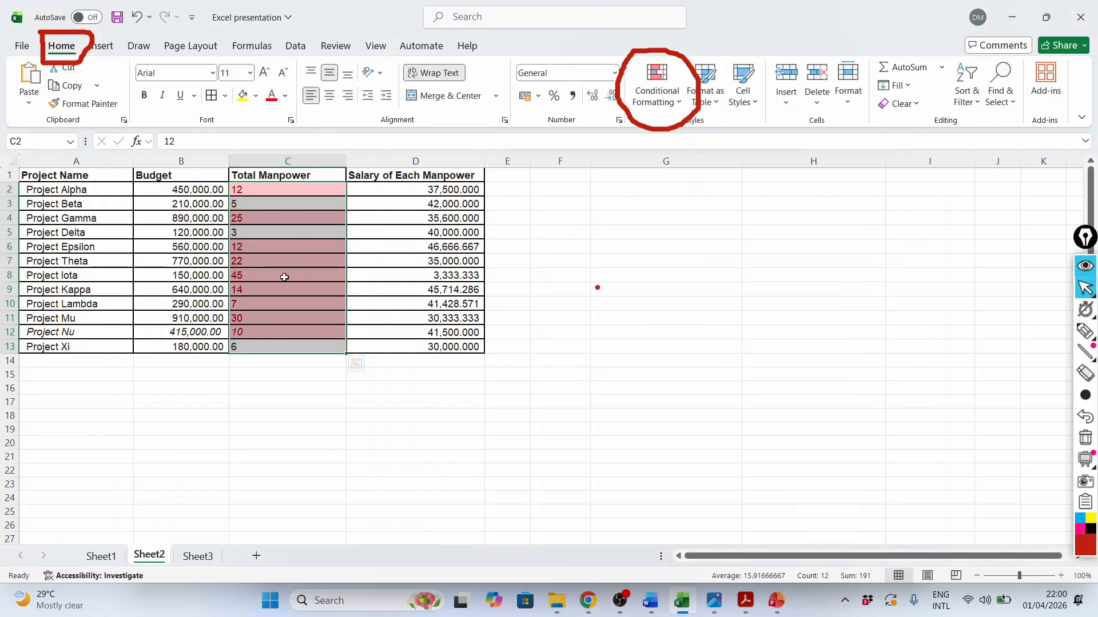
click(239, 443)
click(283, 190)
drag(285, 202, 273, 334)
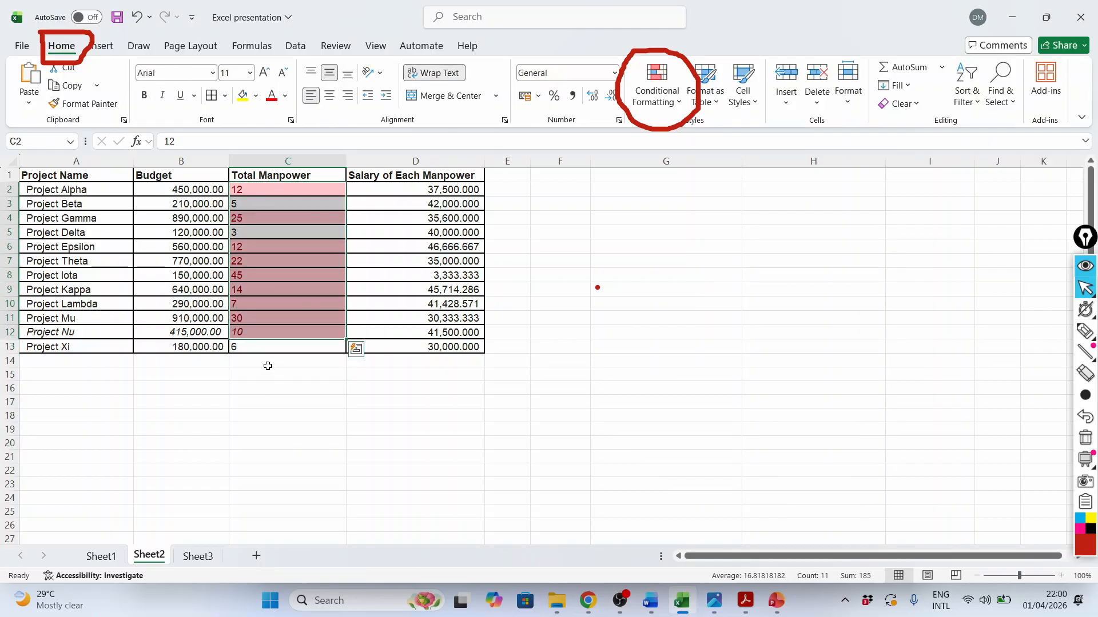
click(251, 274)
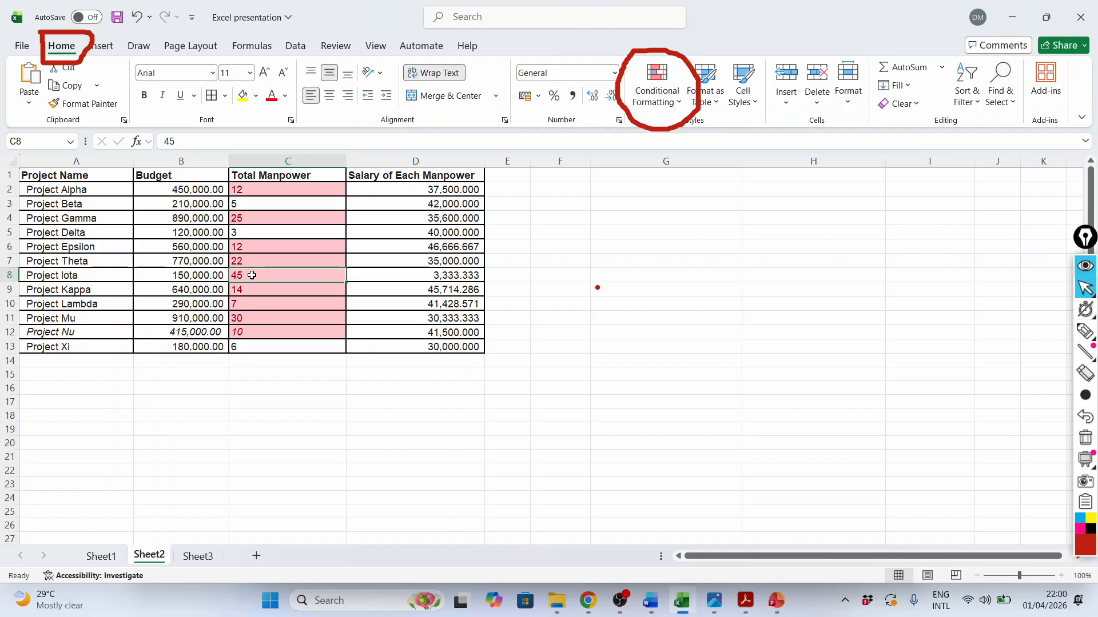
click(265, 362)
Delete the "Cell Value > 10" conditional formatting rule from the Total Manpower cells C2:C13 and apply the change
drag(264, 184, 264, 347)
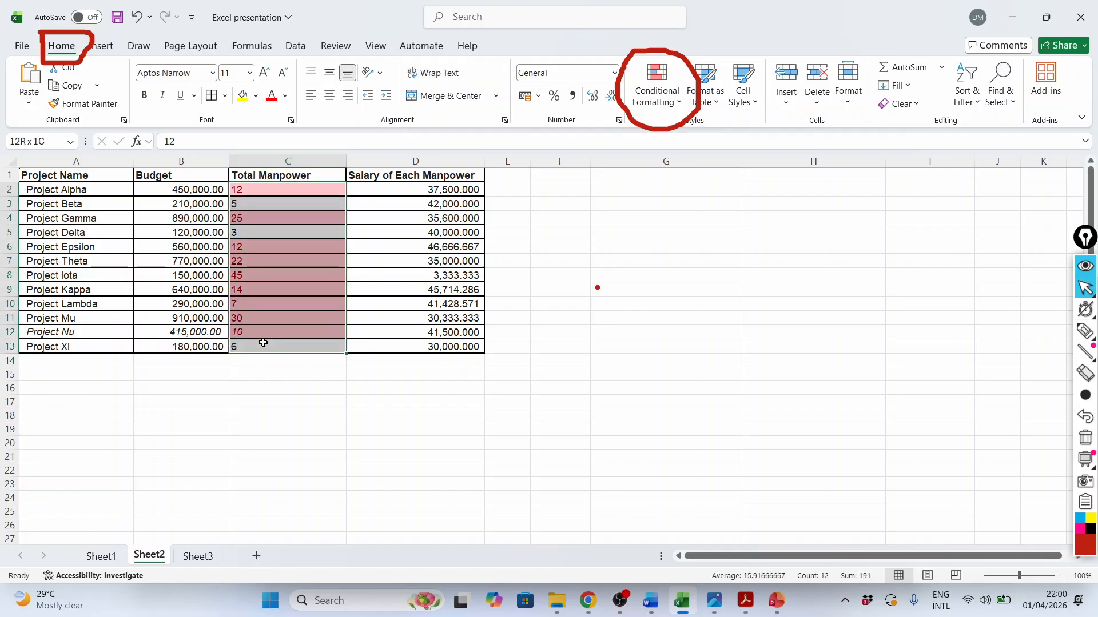
click(676, 100)
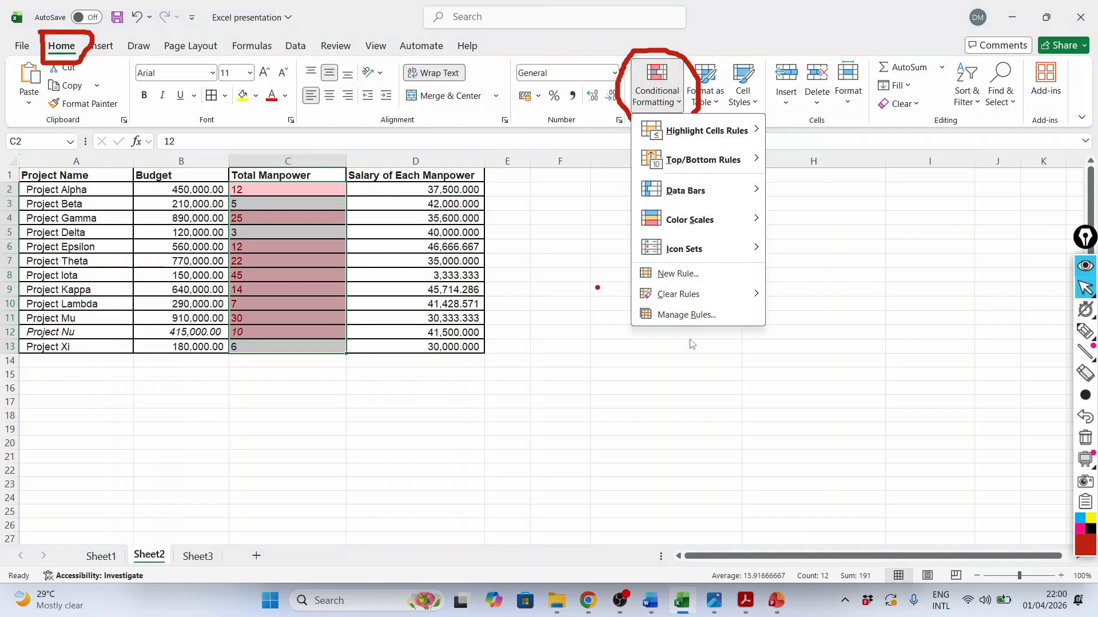
click(689, 316)
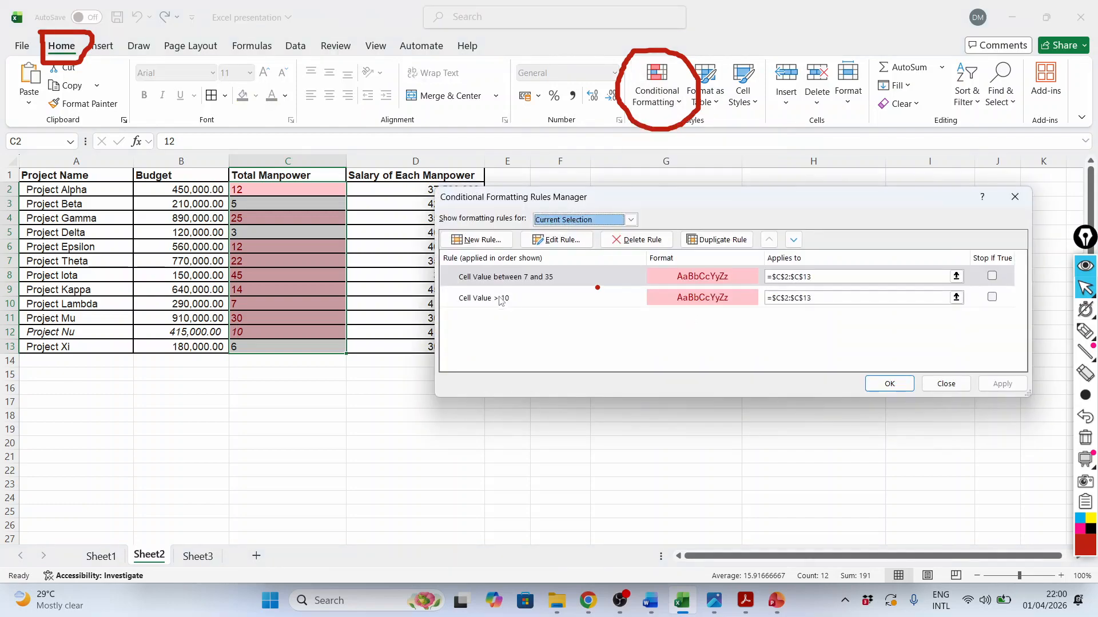
click(497, 300)
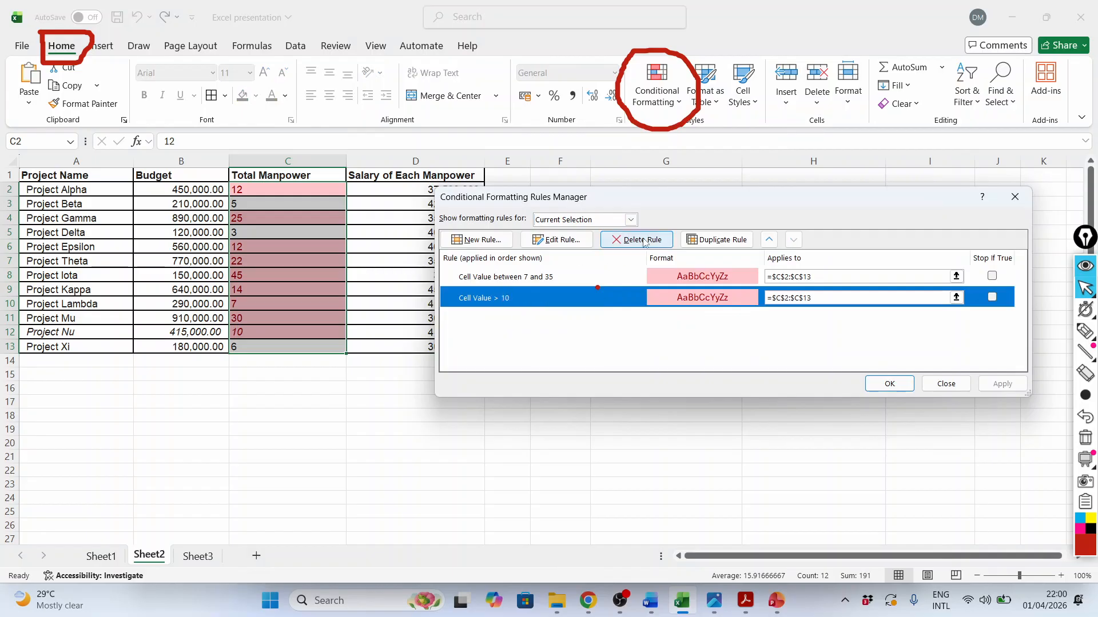
click(643, 240)
click(1002, 383)
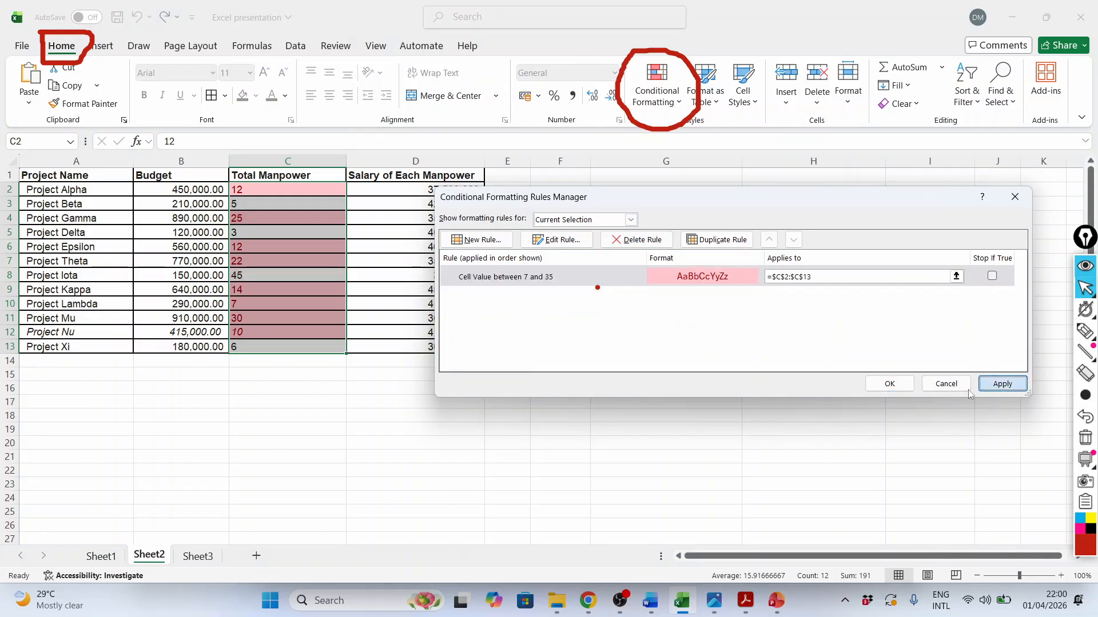
click(888, 389)
click(359, 442)
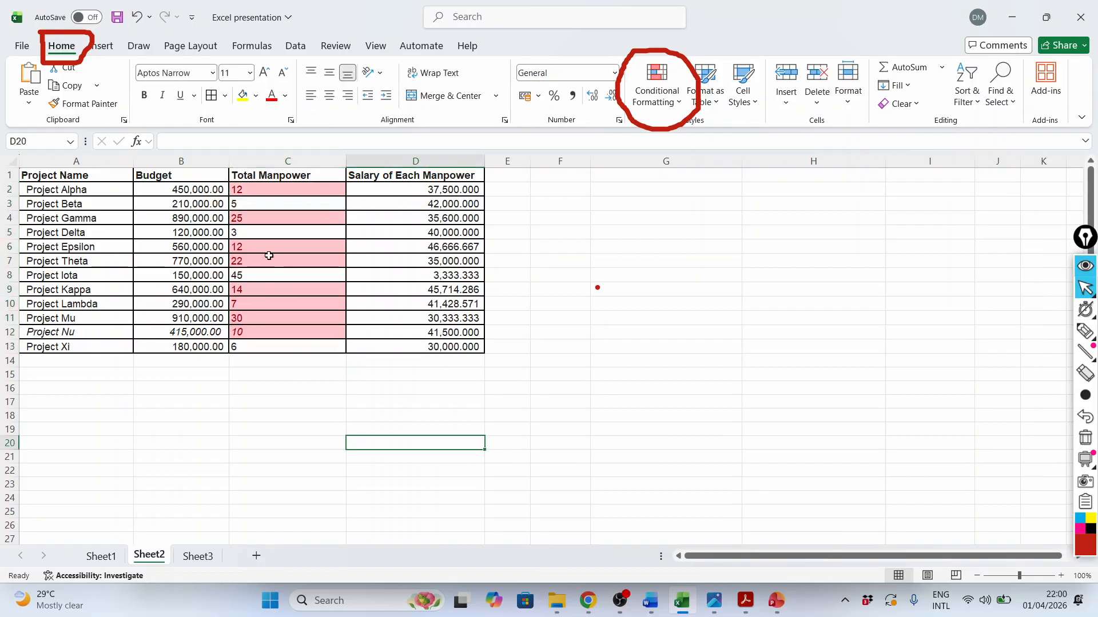
drag(252, 194, 253, 331)
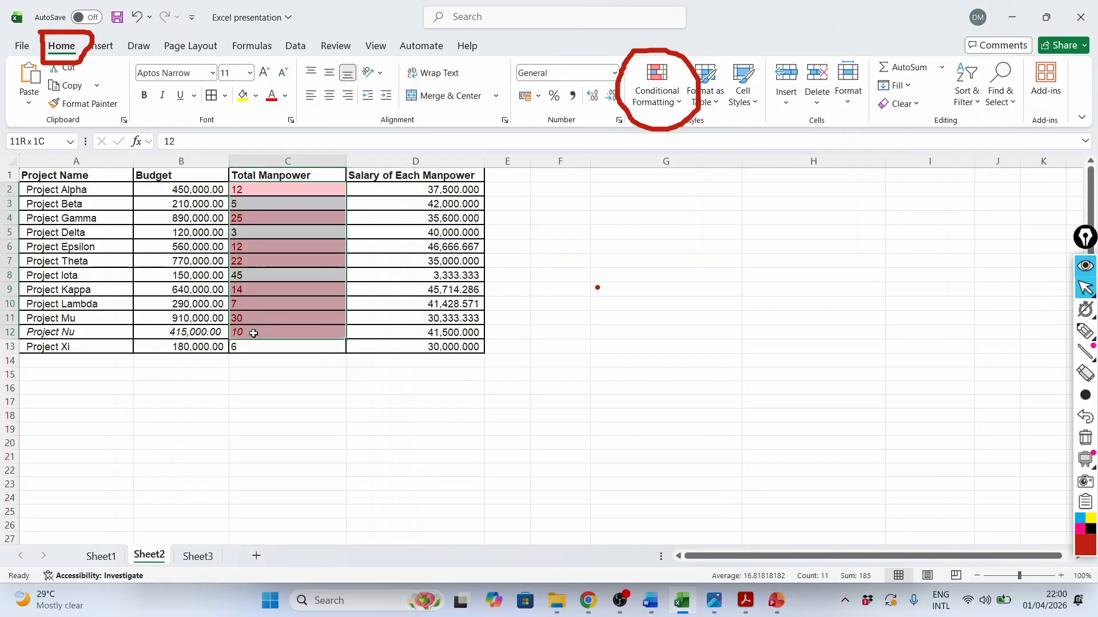
click(264, 434)
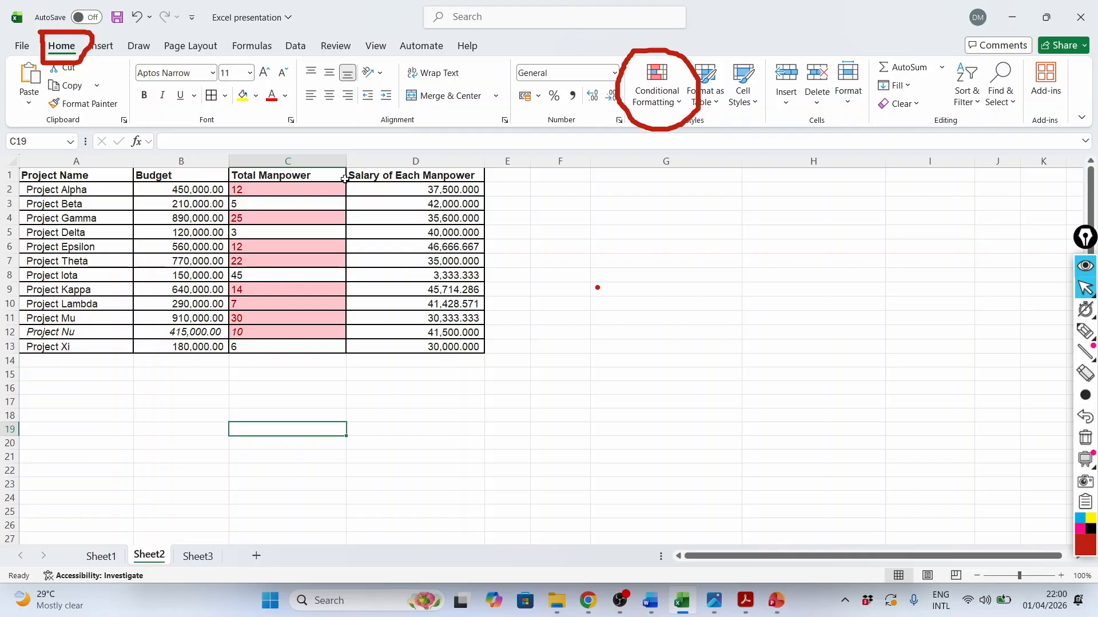
drag(266, 190, 263, 347)
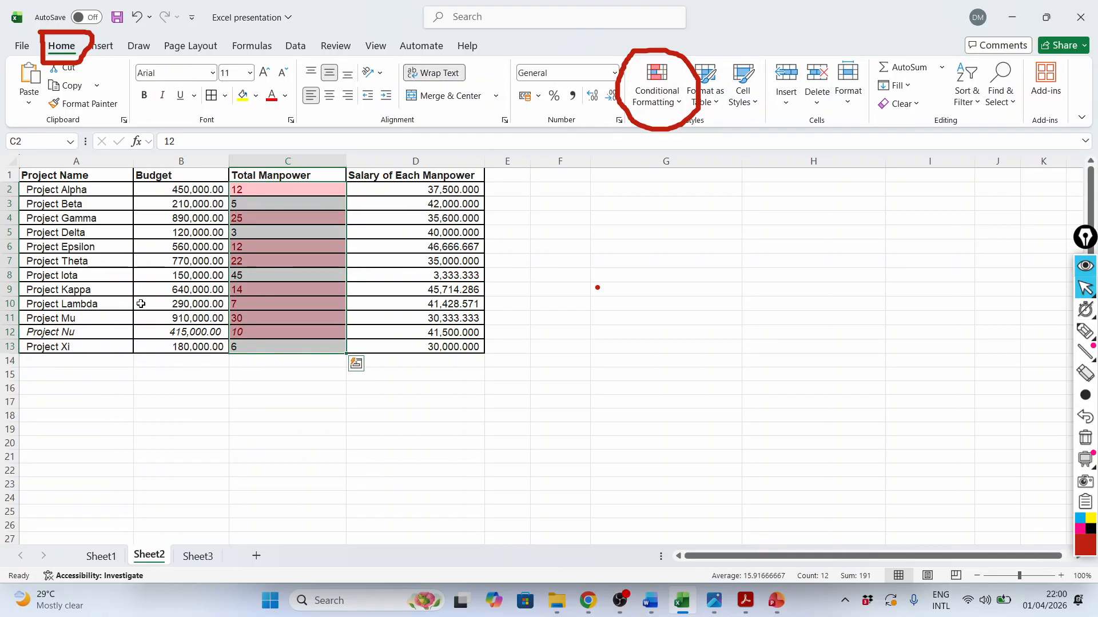
click(757, 317)
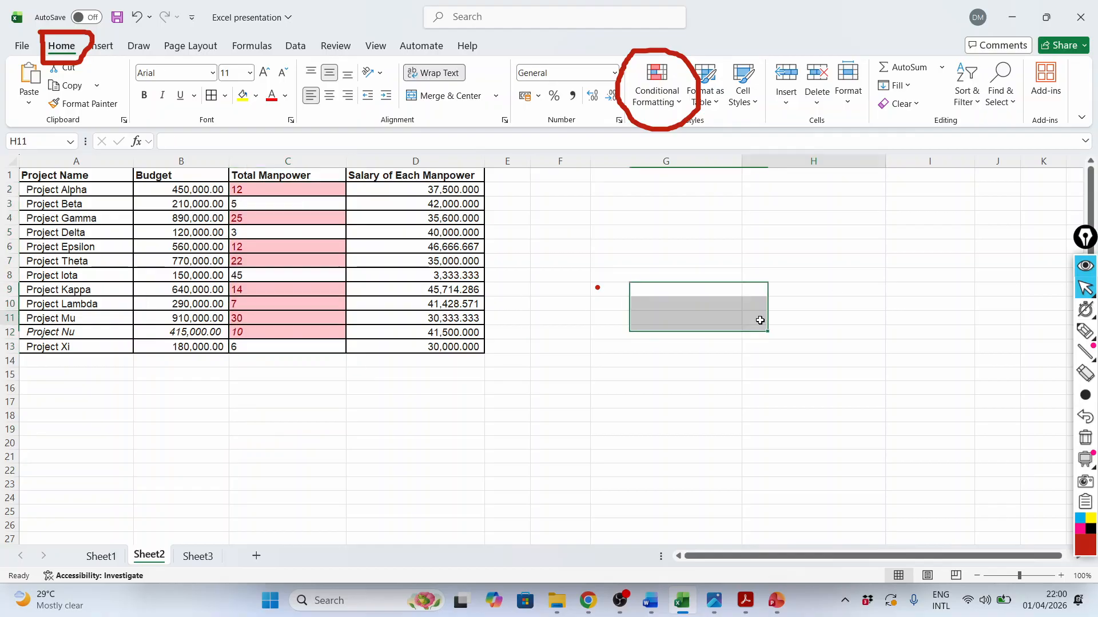
Mark the table rows around Project Alpha and Project Iota with freehand red outlines using the annotation pen
click(1084, 336)
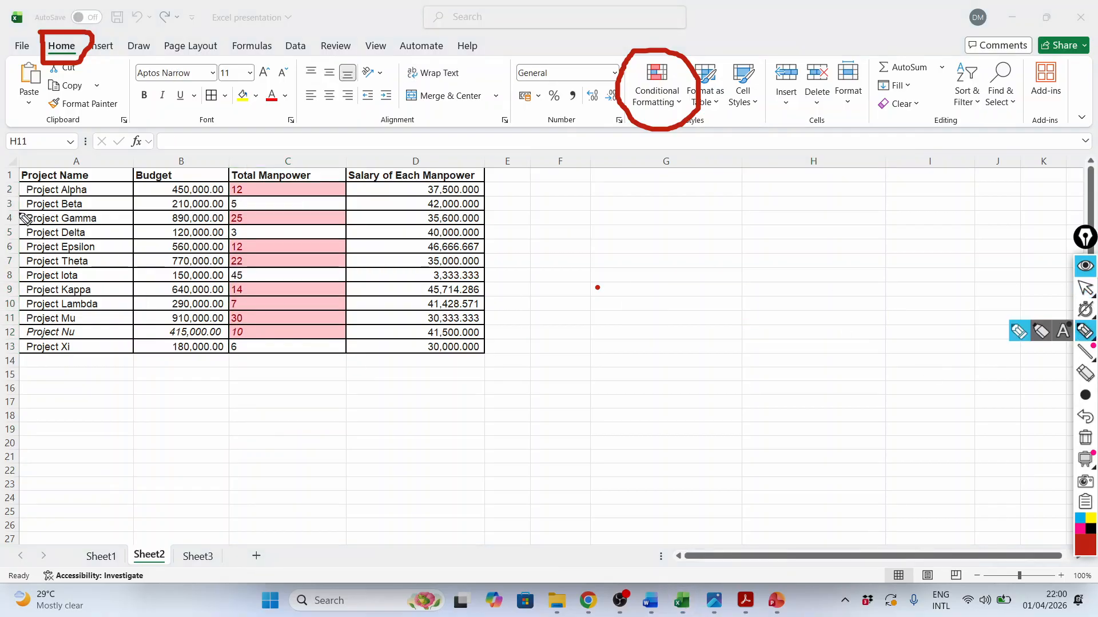
mouse_move(3, 201)
mouse_down()
mouse_move(441, 211)
mouse_move(492, 201)
mouse_move(2, 197)
mouse_up()
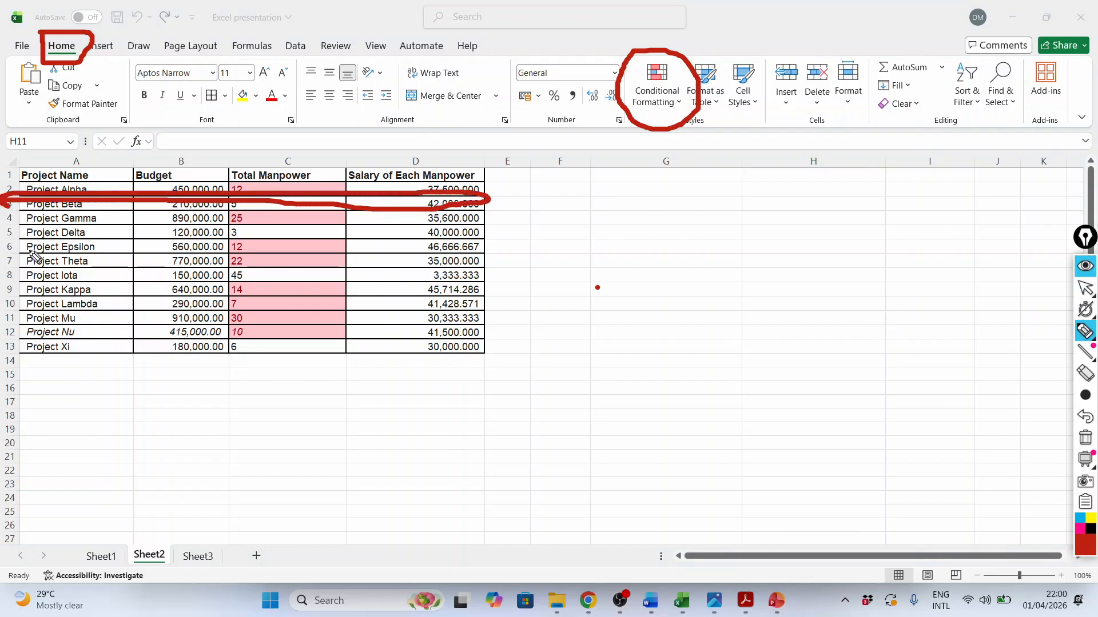
mouse_move(3, 262)
mouse_down()
mouse_move(488, 294)
mouse_move(108, 297)
mouse_move(14, 274)
mouse_move(20, 267)
mouse_up()
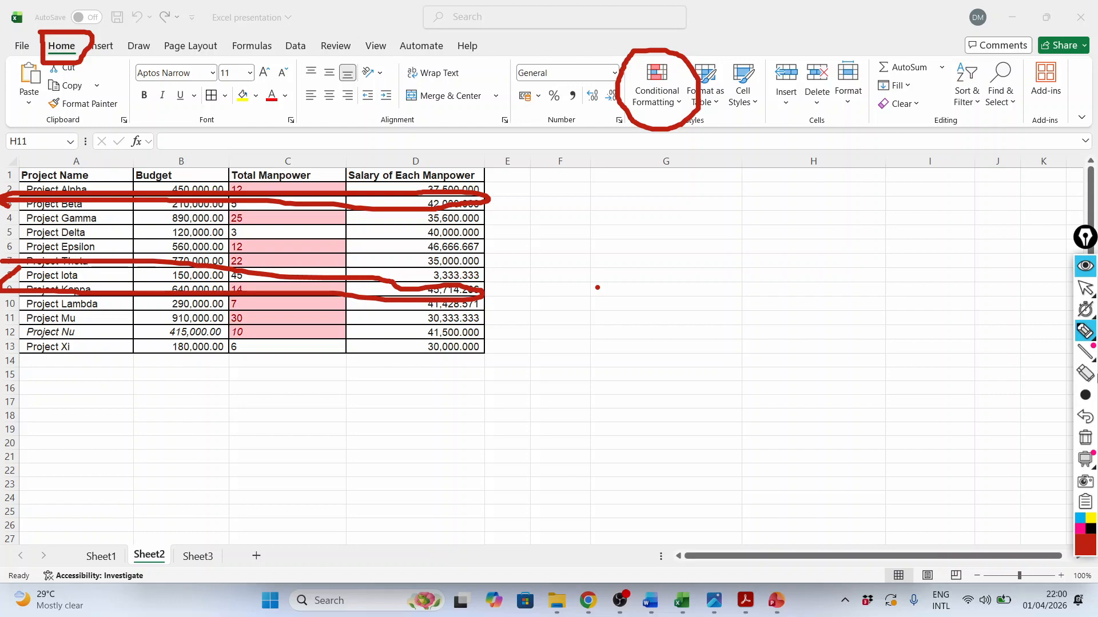
Erase the two red pen outlines drawn across the table and return to the normal pointer
click(1085, 374)
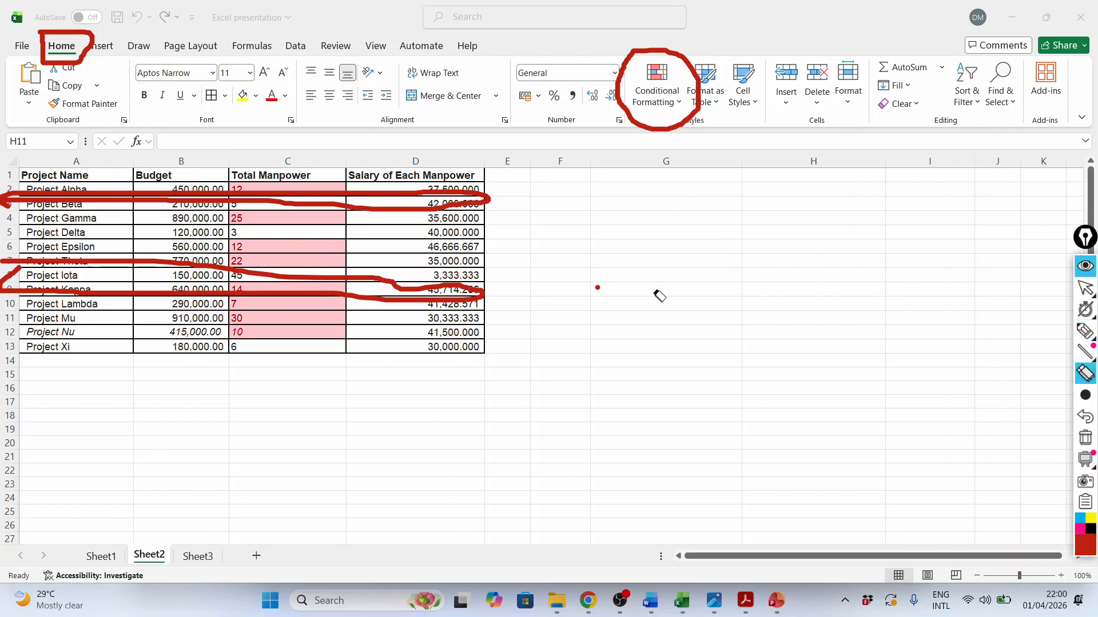
click(439, 207)
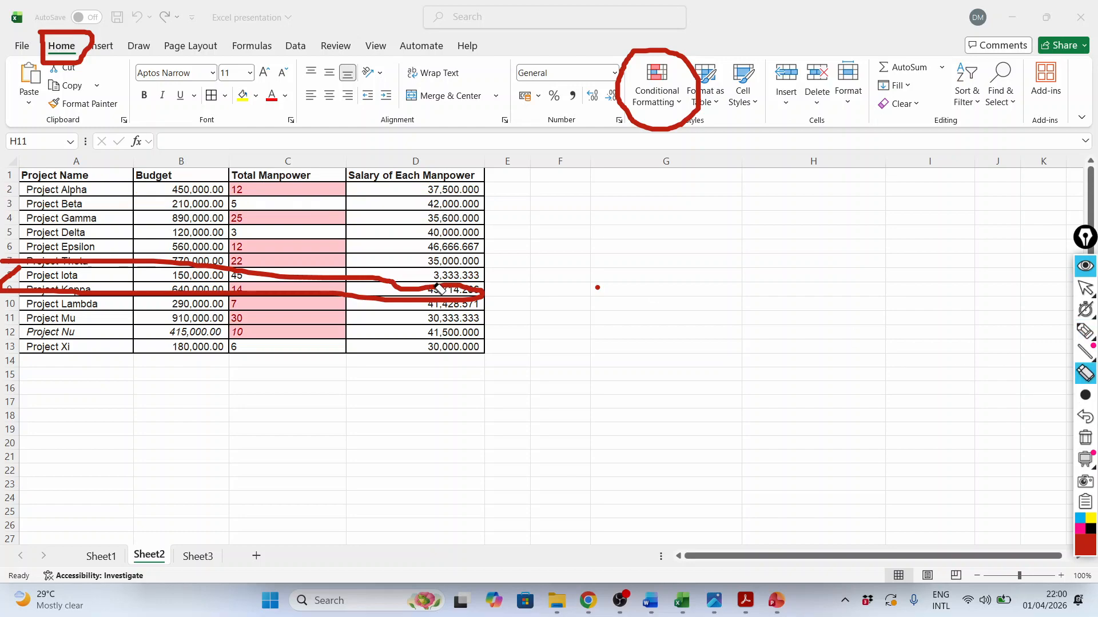
click(420, 304)
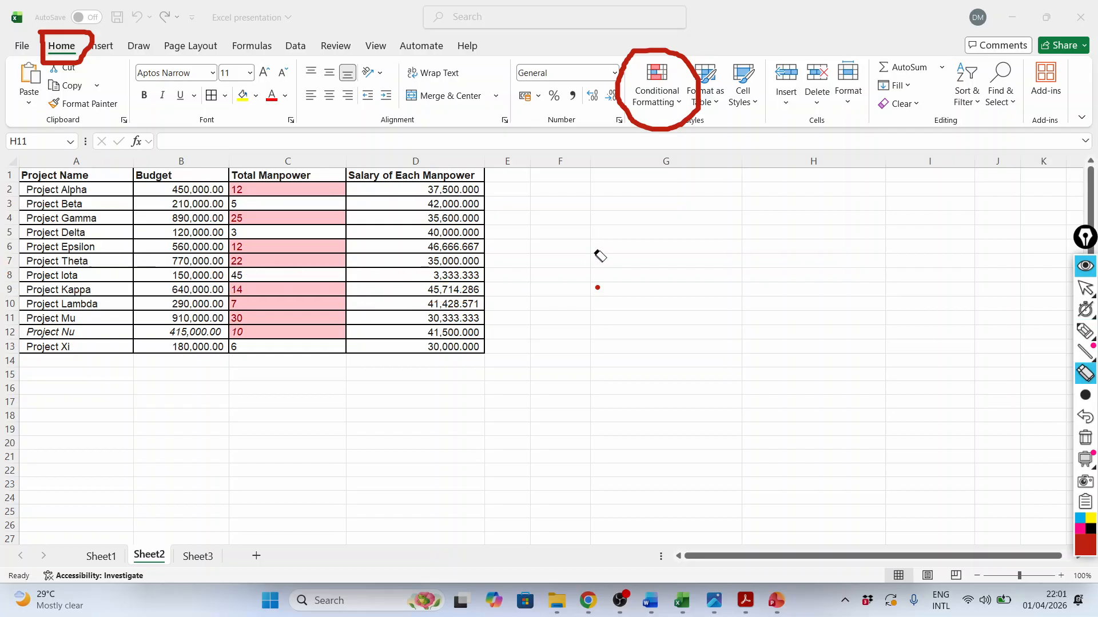
click(1084, 289)
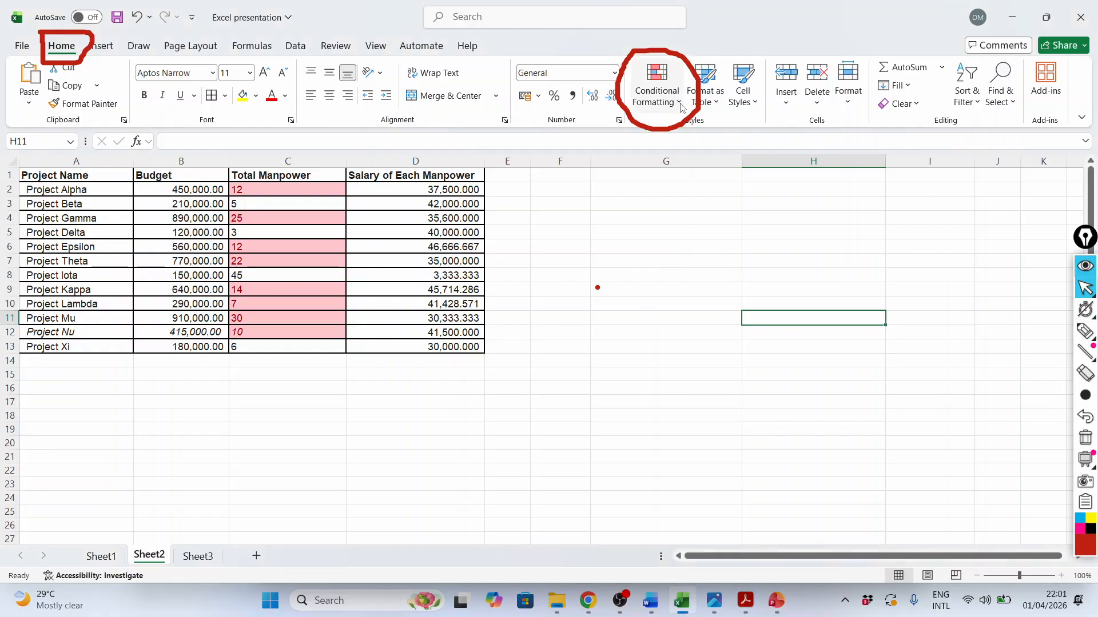
click(681, 106)
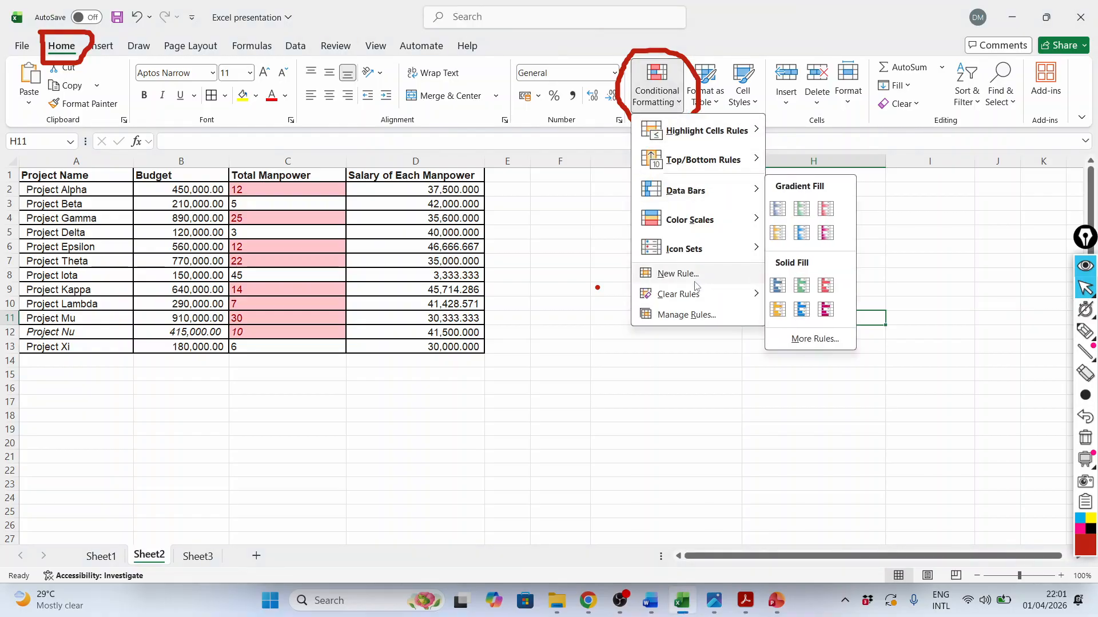
click(677, 315)
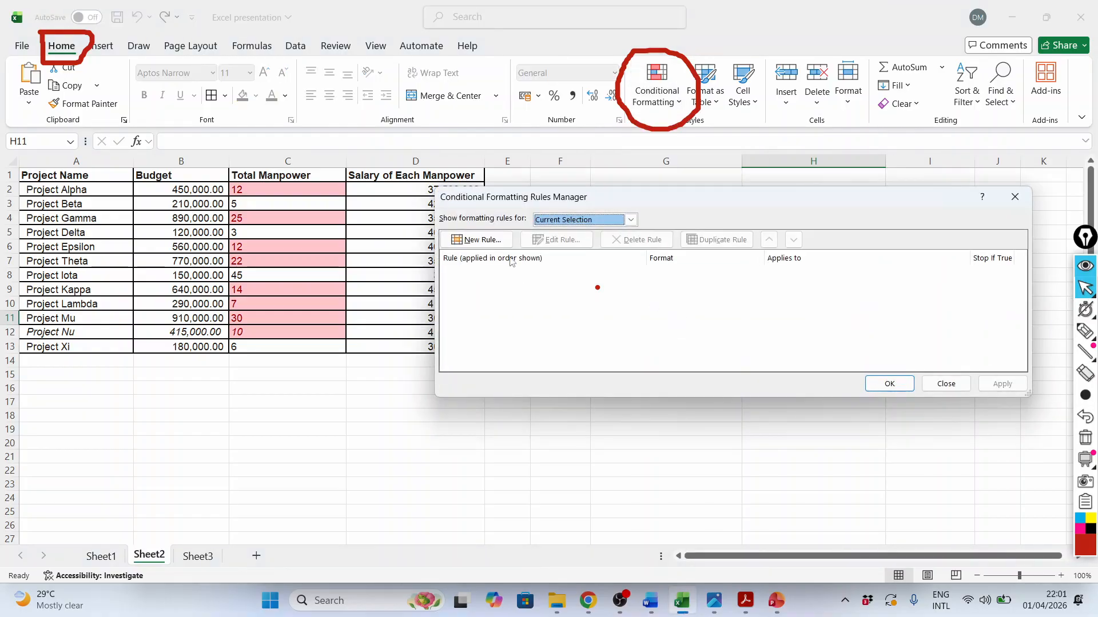
key(Escape)
Delete the conditional formatting rule for values between 7 and 35 from the Total Manpower cells C2:C13 and apply the change
drag(288, 189, 295, 351)
click(658, 96)
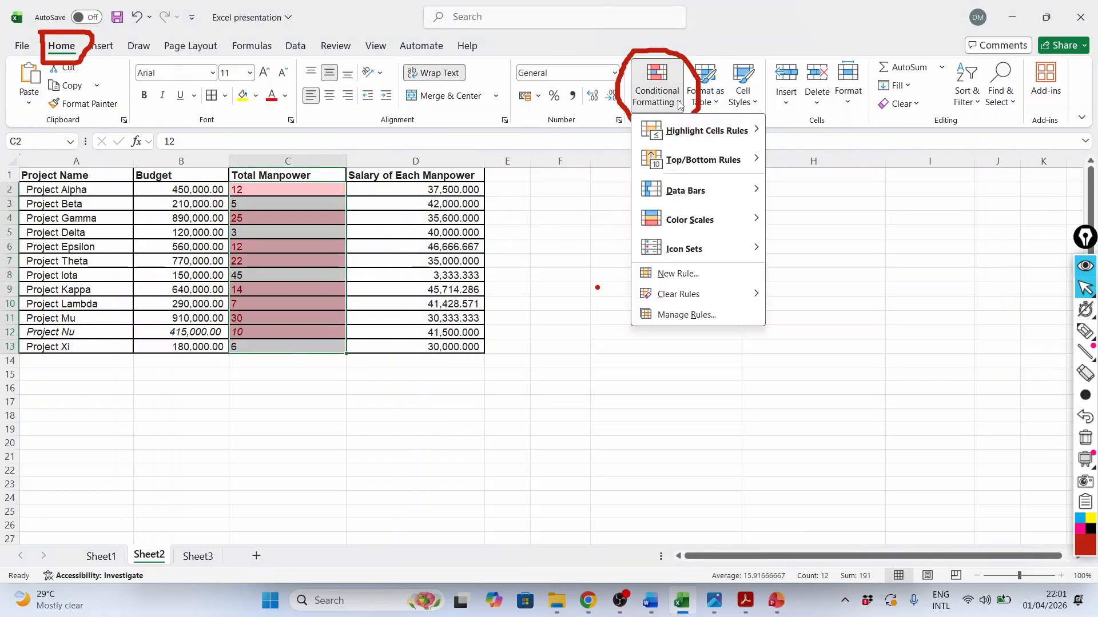
click(676, 315)
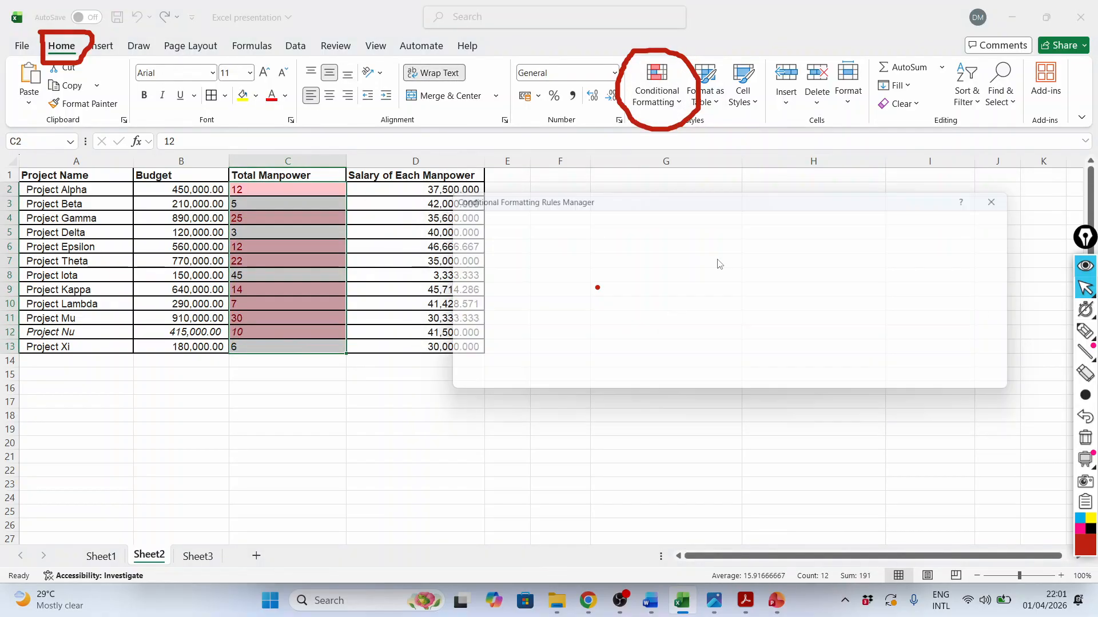
click(573, 283)
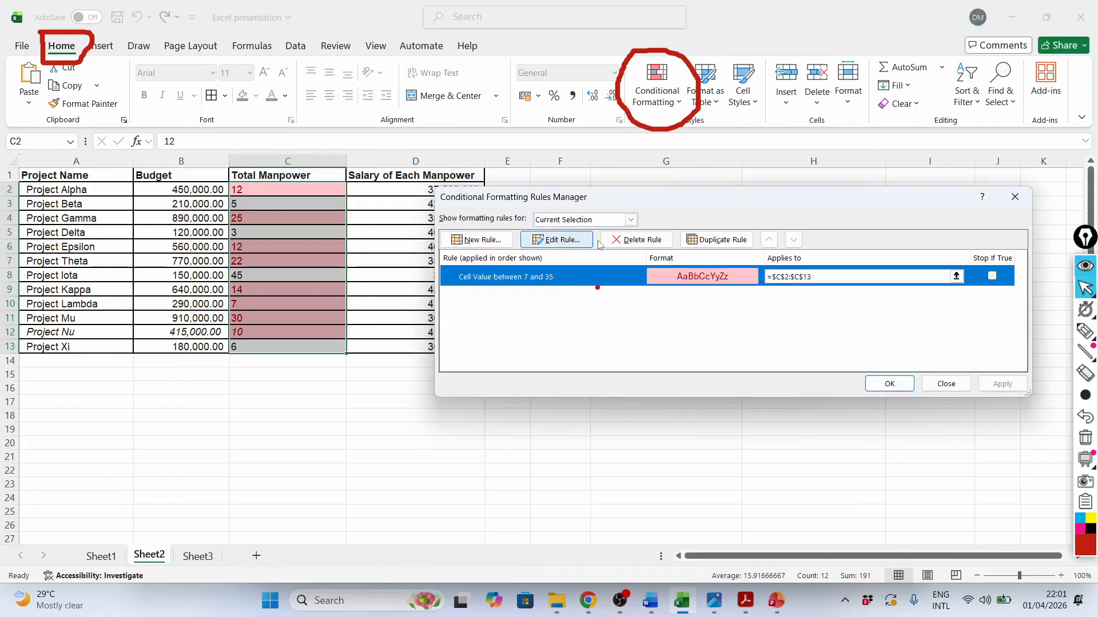
click(638, 241)
click(1004, 384)
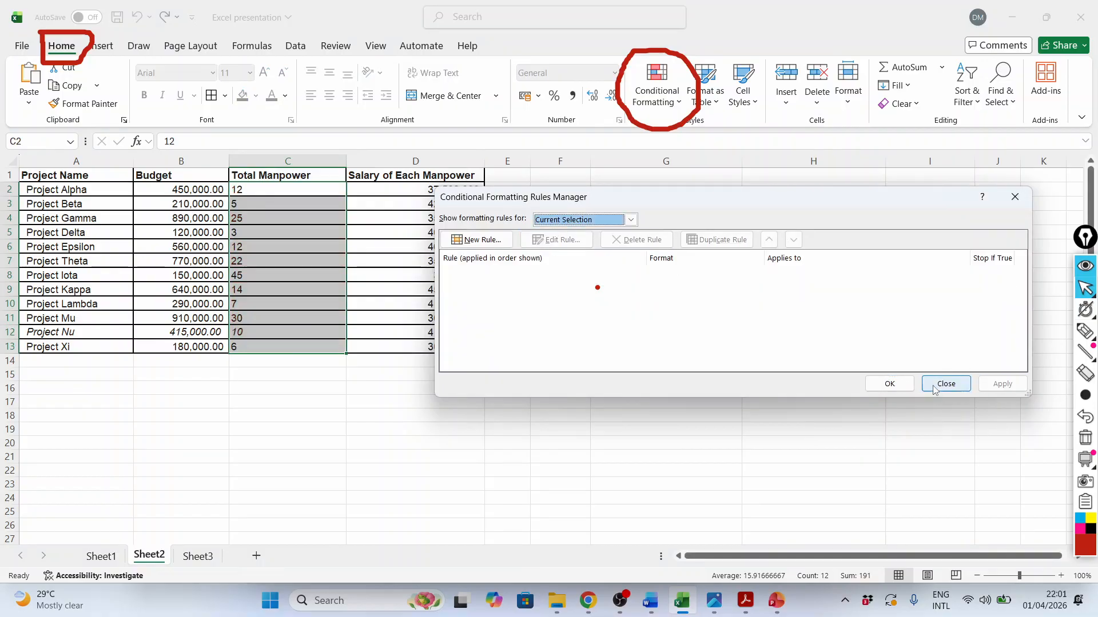
click(889, 383)
click(371, 428)
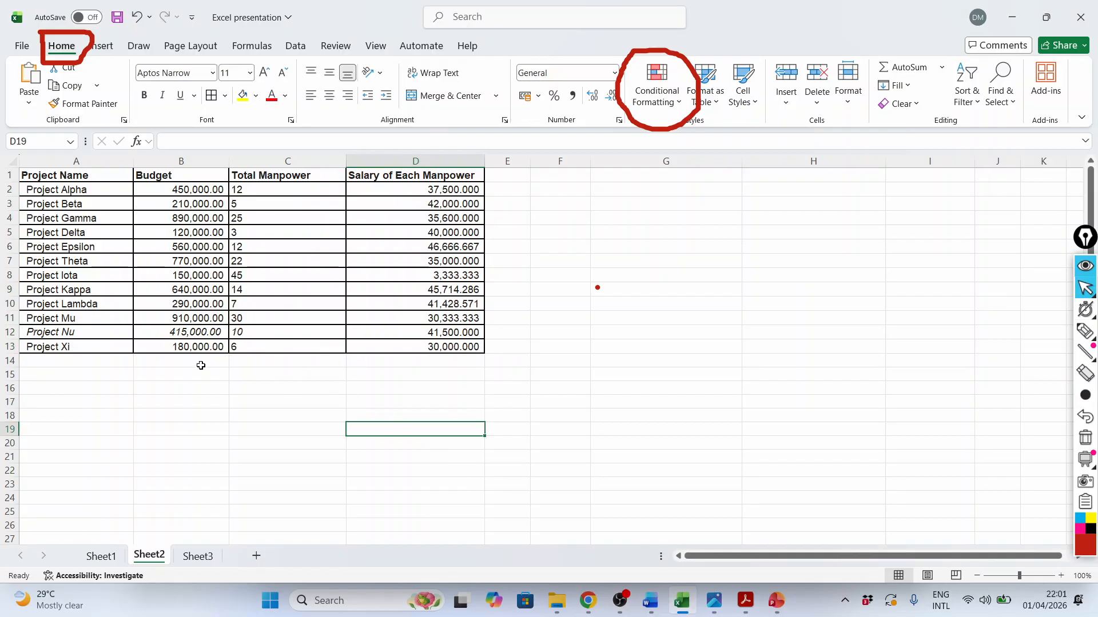
Start a formula-based conditional formatting rule for the table rows A2:D13 using the formula =$B2>200000
mouse_move(27, 190)
mouse_down()
mouse_move(172, 226)
mouse_move(412, 317)
mouse_move(457, 346)
mouse_up()
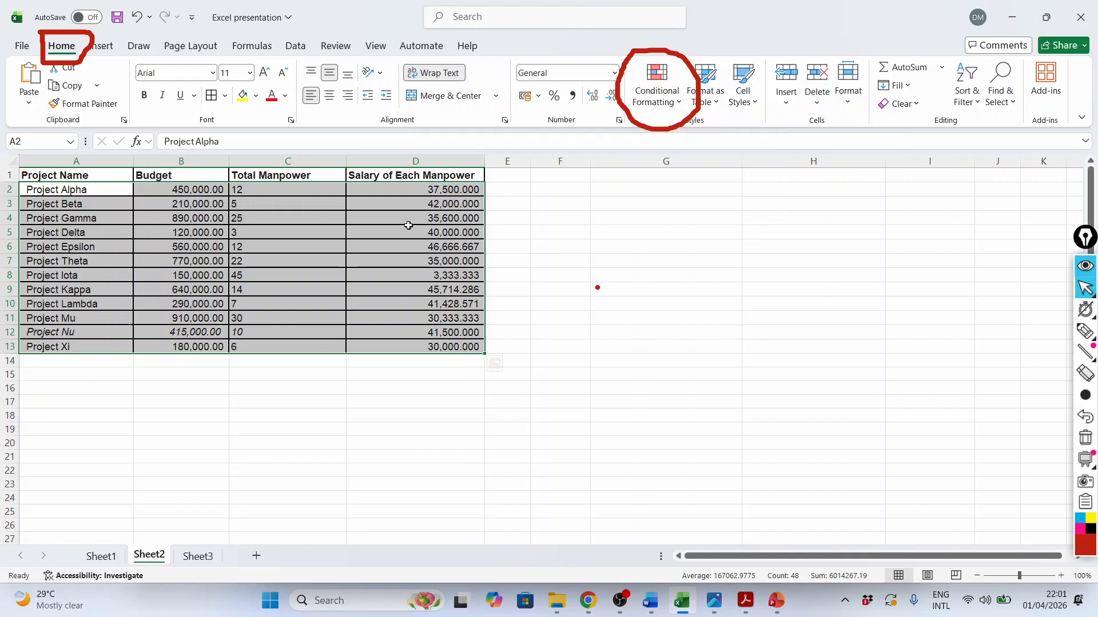
click(679, 107)
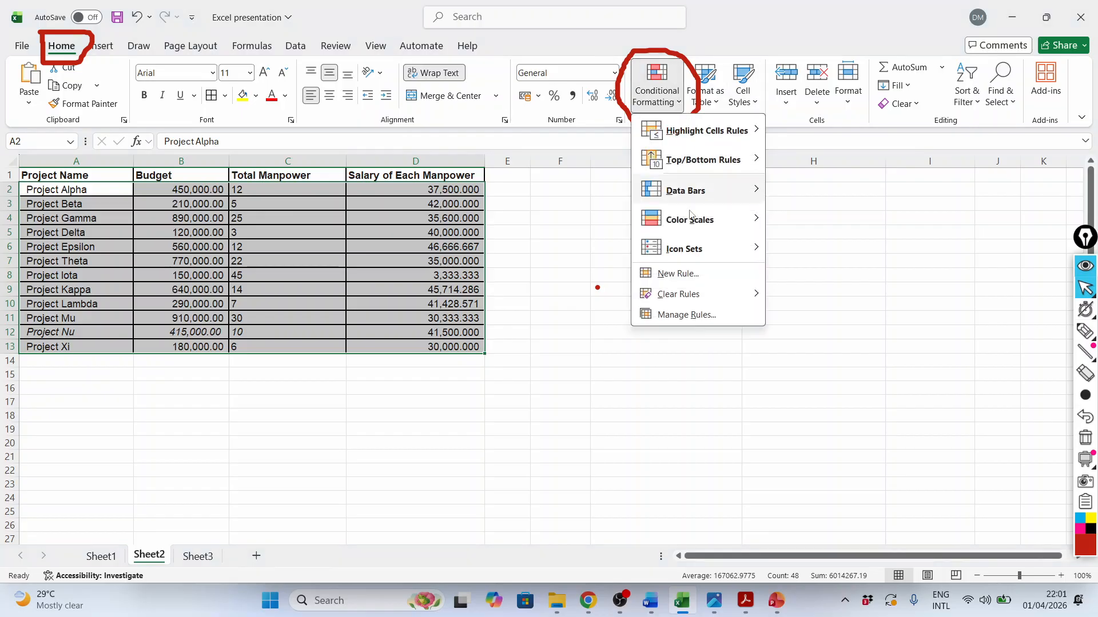
click(678, 274)
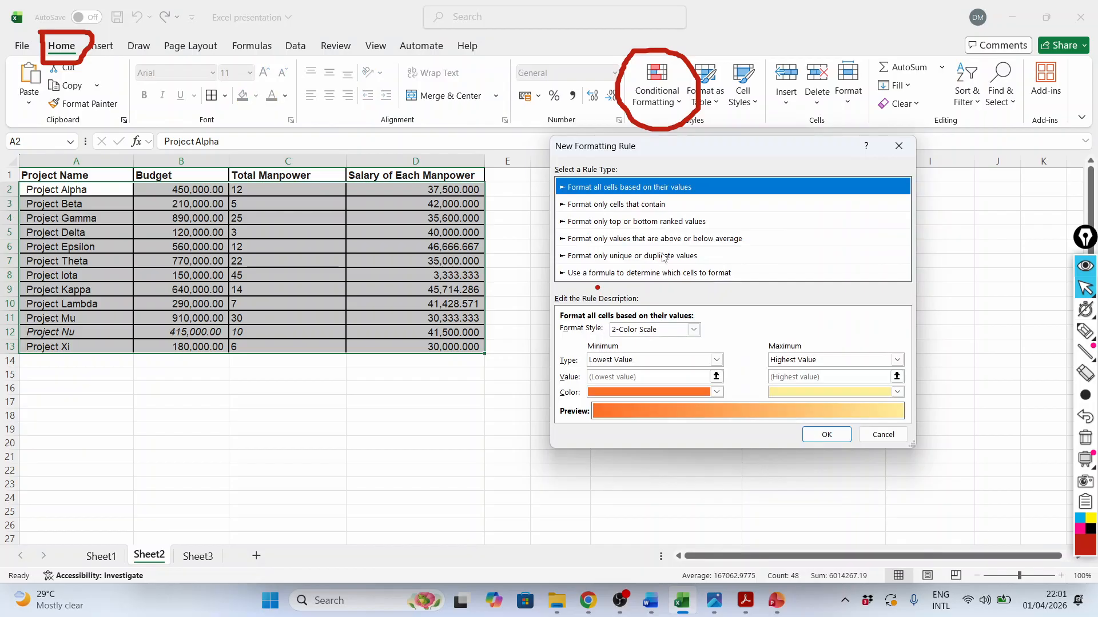
click(612, 274)
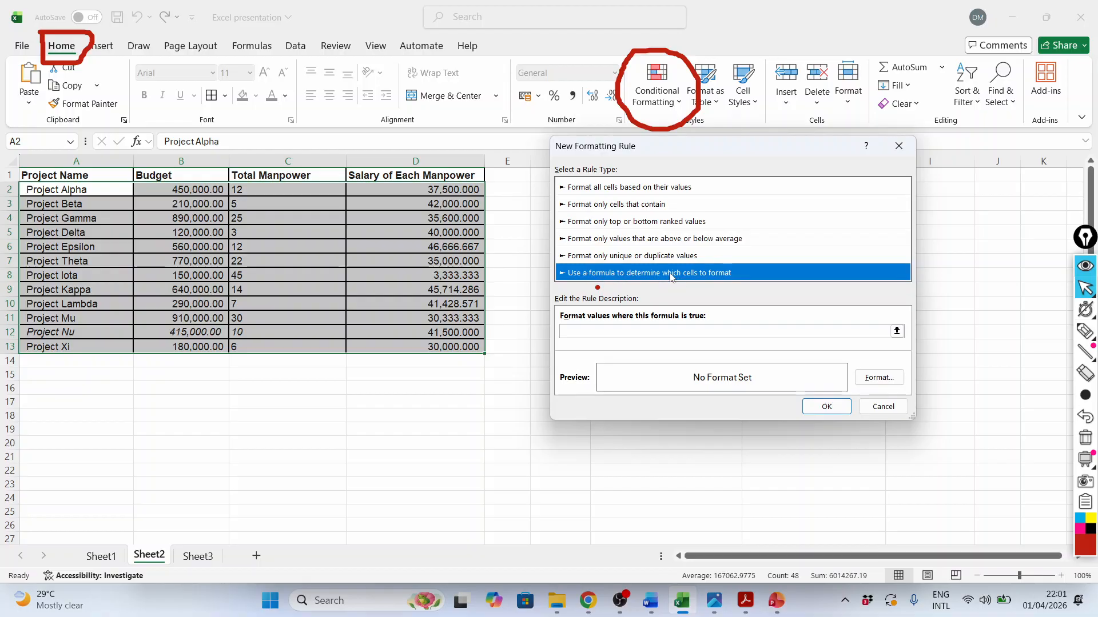
click(584, 331)
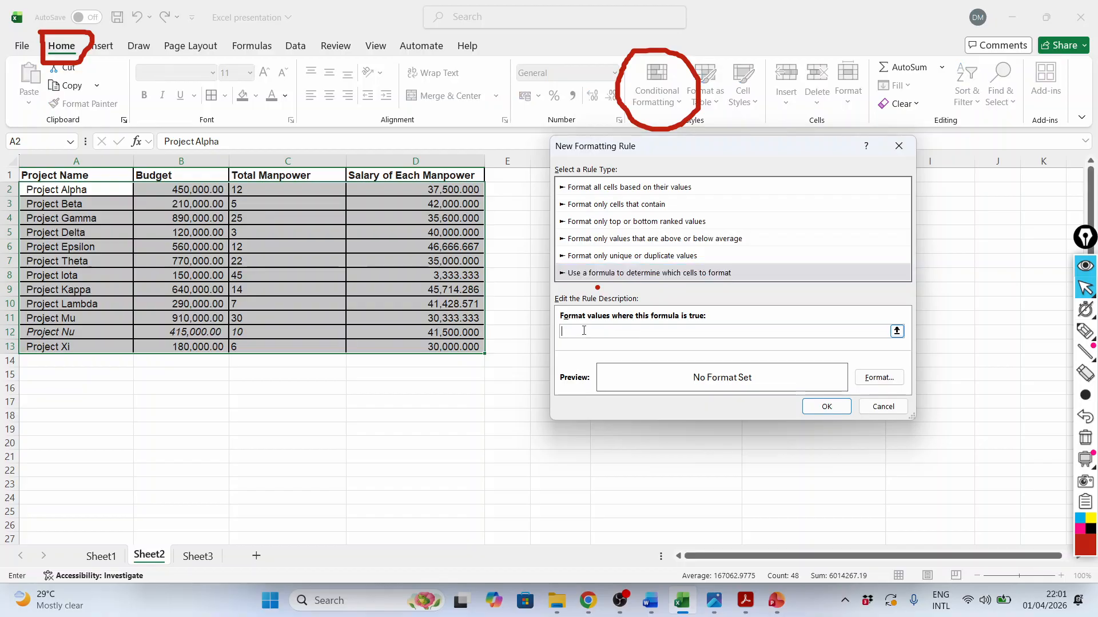
click(177, 161)
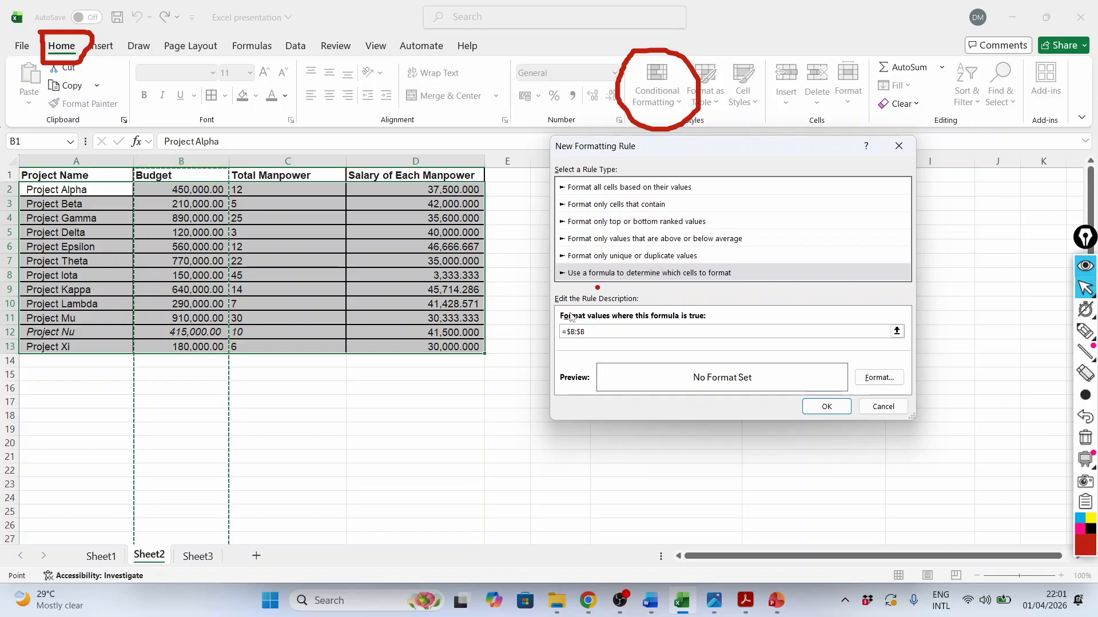
click(601, 334)
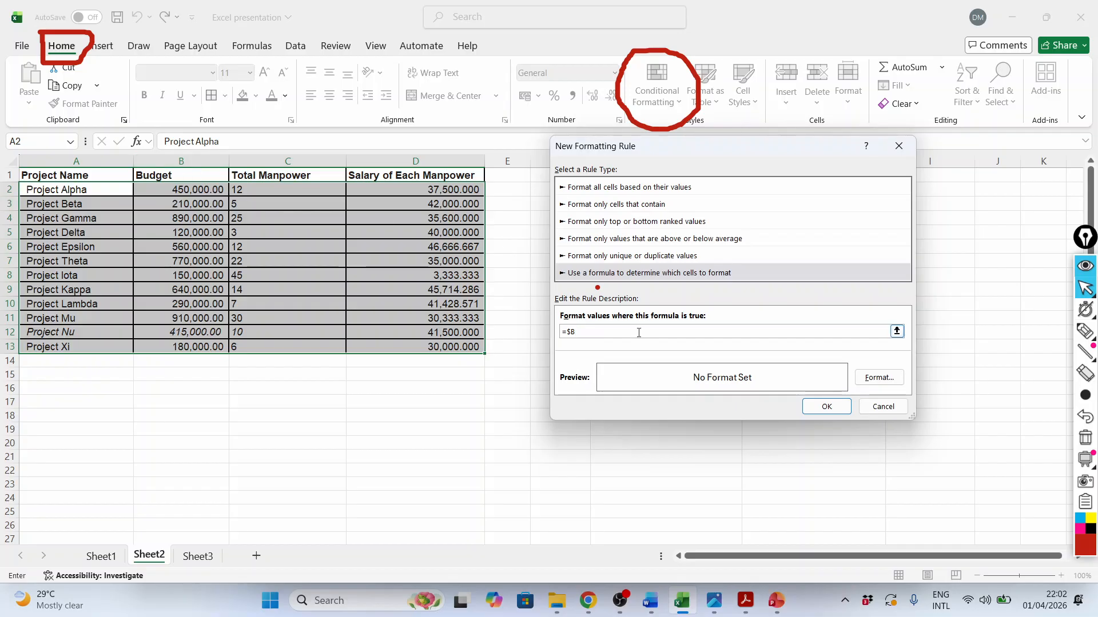
text(2)
text(00000)
Give the budget formula rule an orange background fill and apply it to the table
click(884, 379)
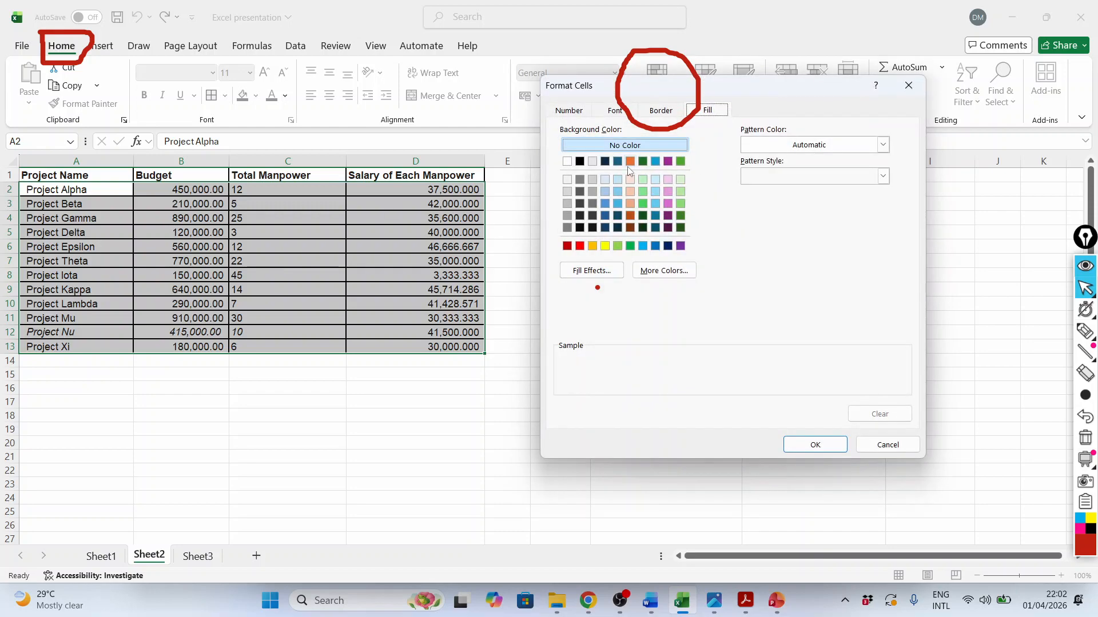
click(630, 162)
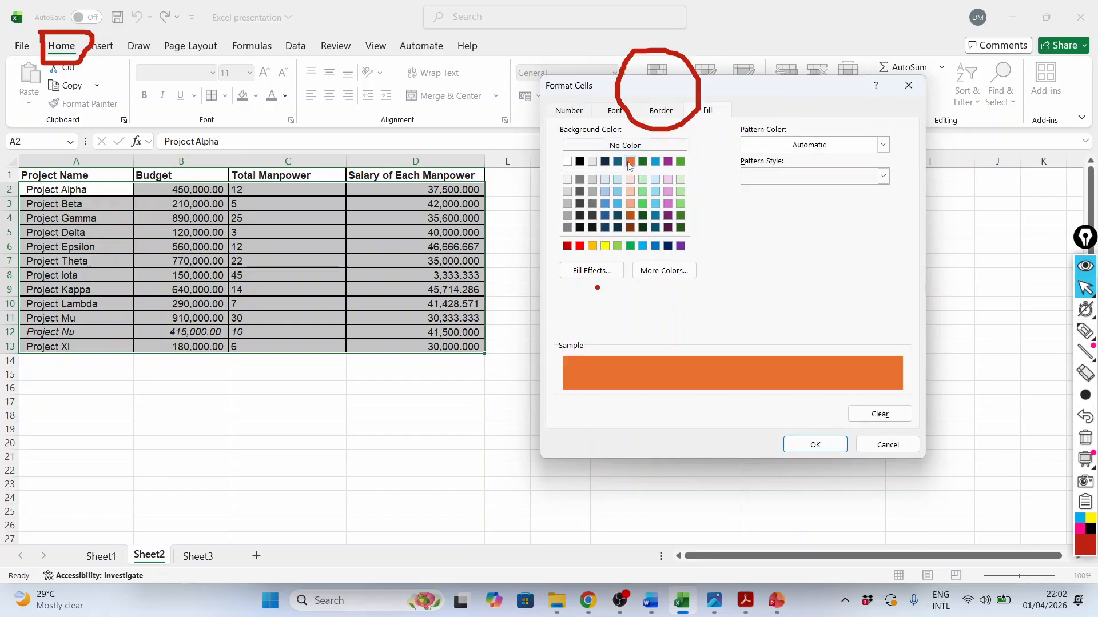
click(815, 445)
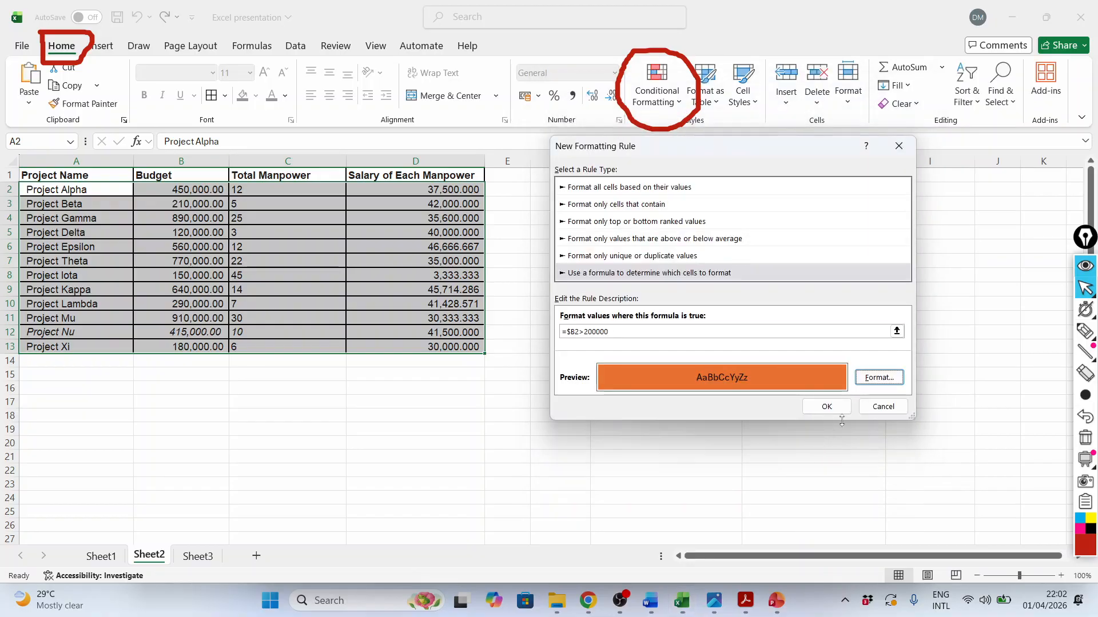
click(827, 407)
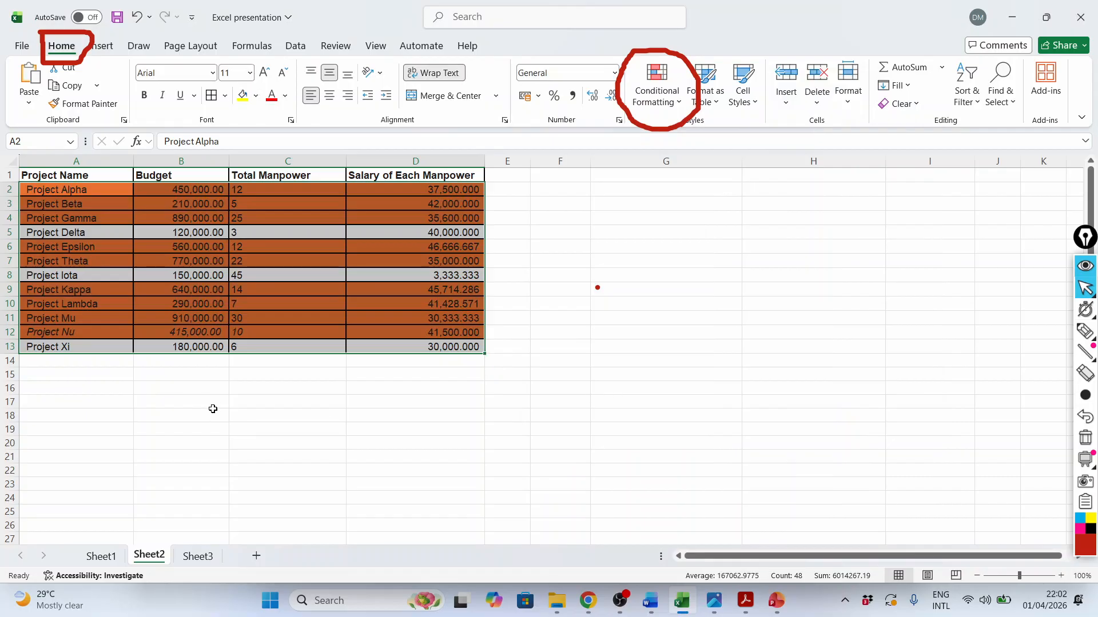
click(220, 440)
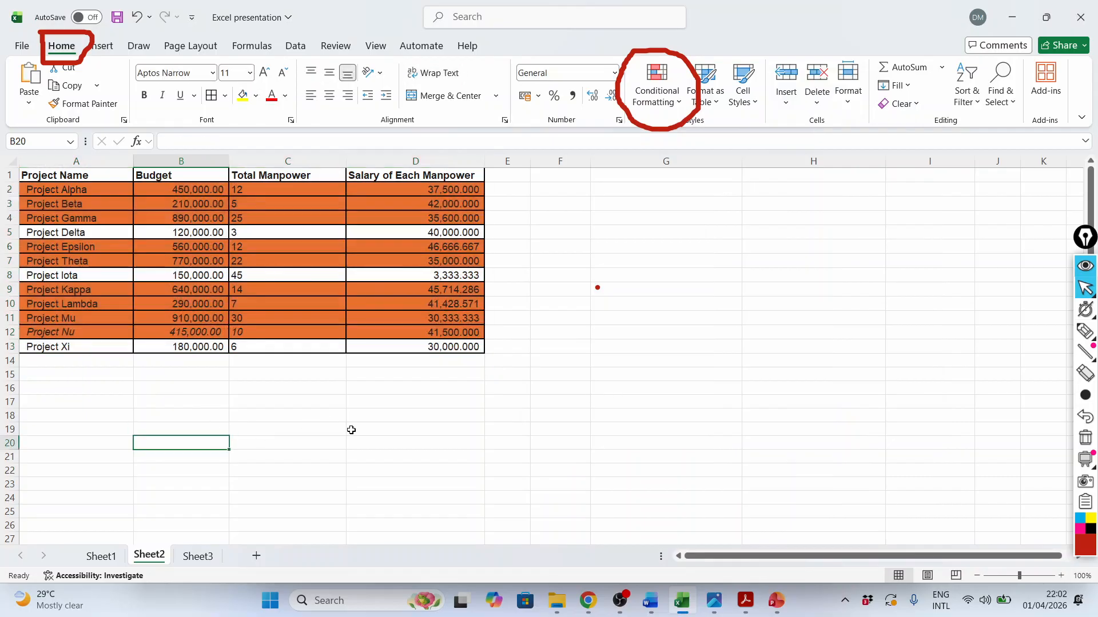
click(566, 467)
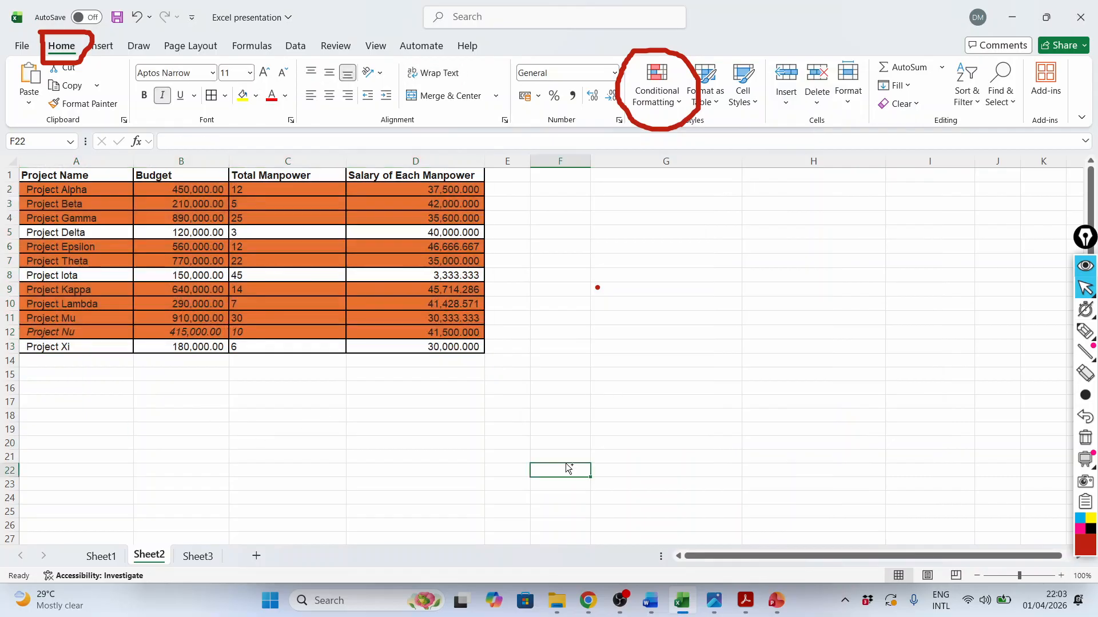
On Sheet3, start a formula-based conditional formatting rule for A2:D11 using the formula =$D2>16
click(197, 556)
drag(57, 194, 343, 343)
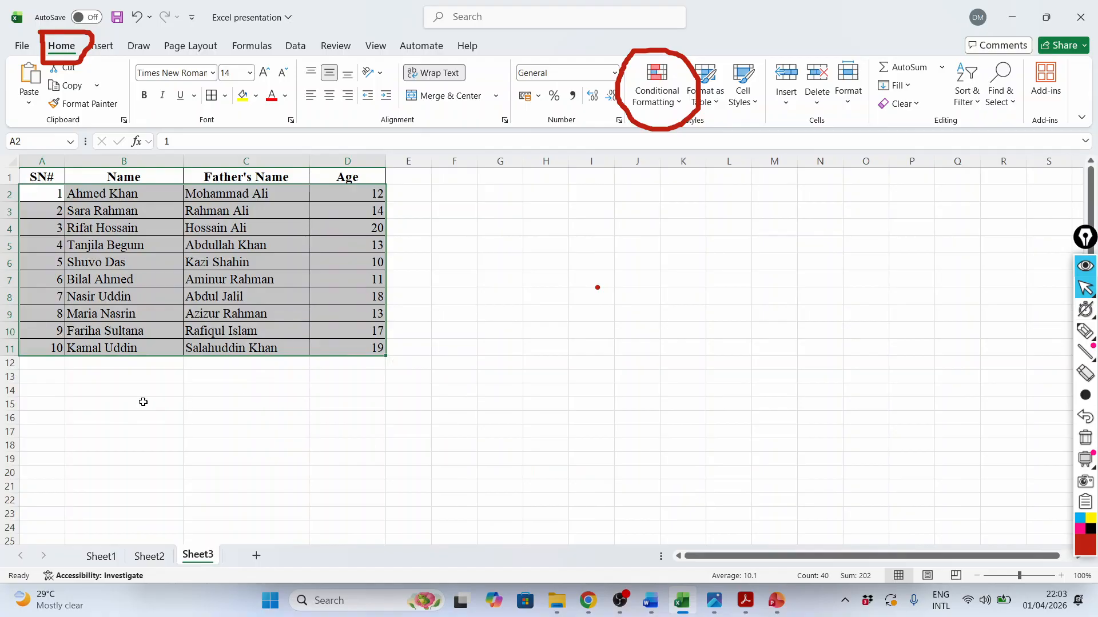
click(354, 193)
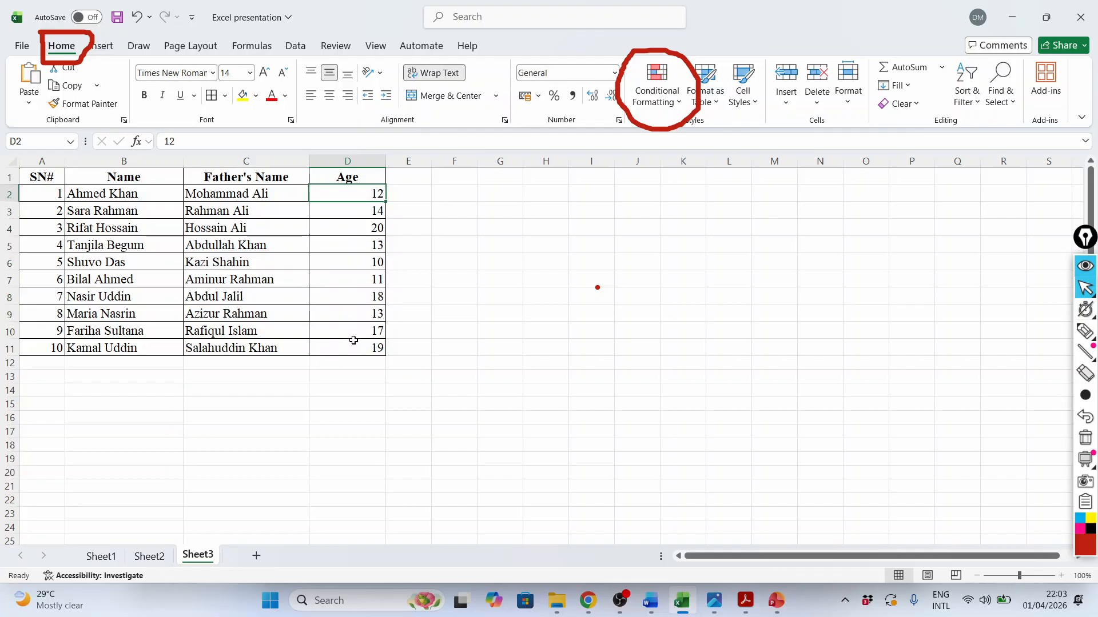
drag(48, 197, 345, 350)
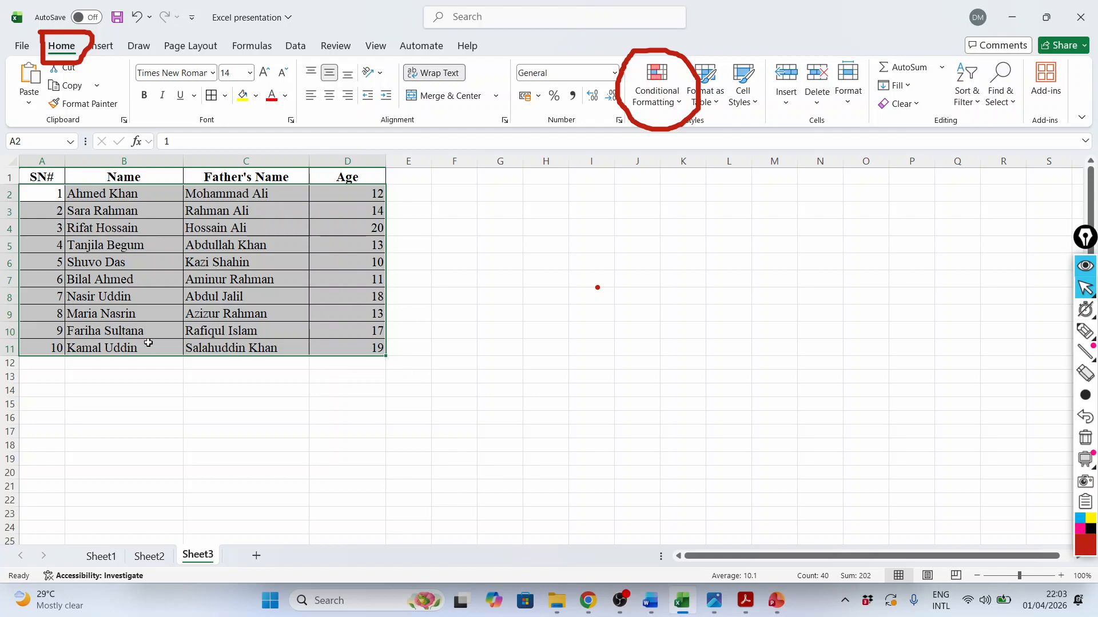
click(677, 106)
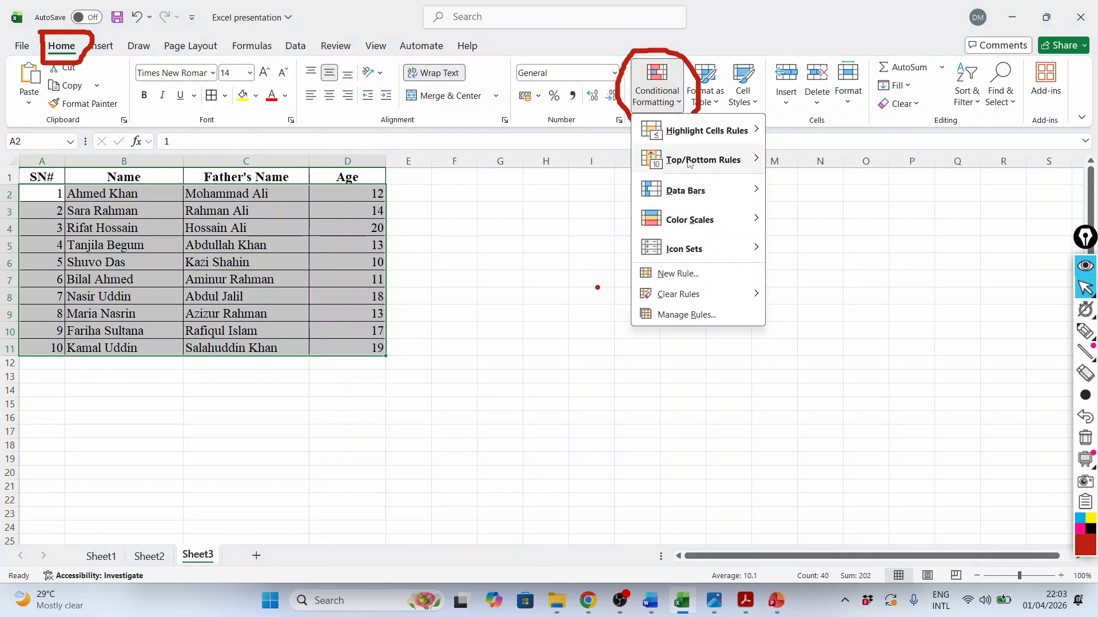
click(680, 274)
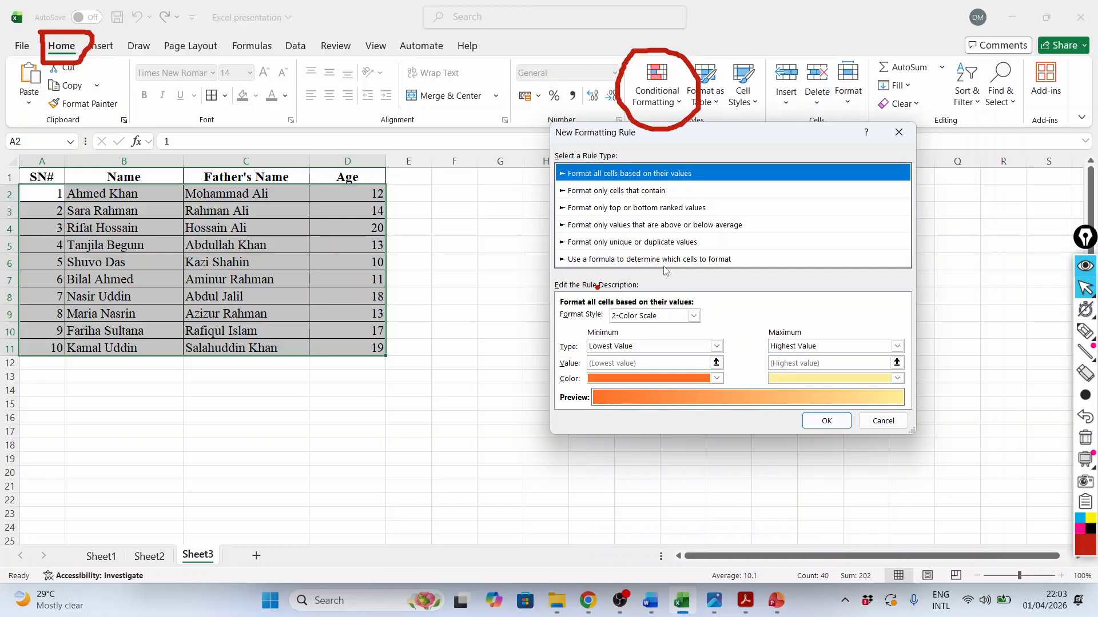
click(626, 260)
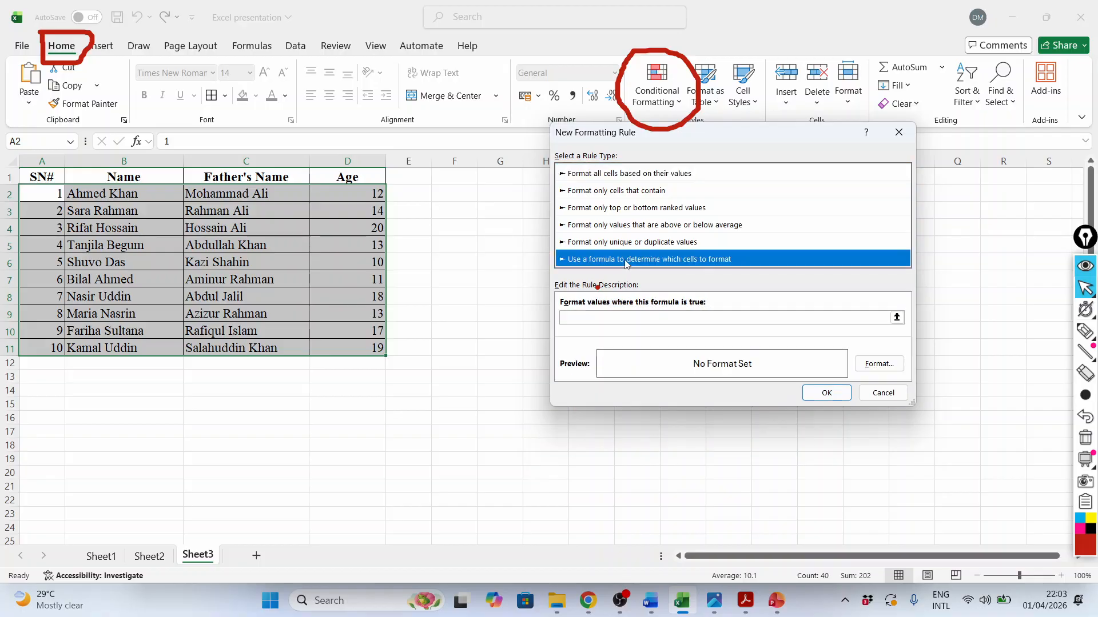
click(584, 317)
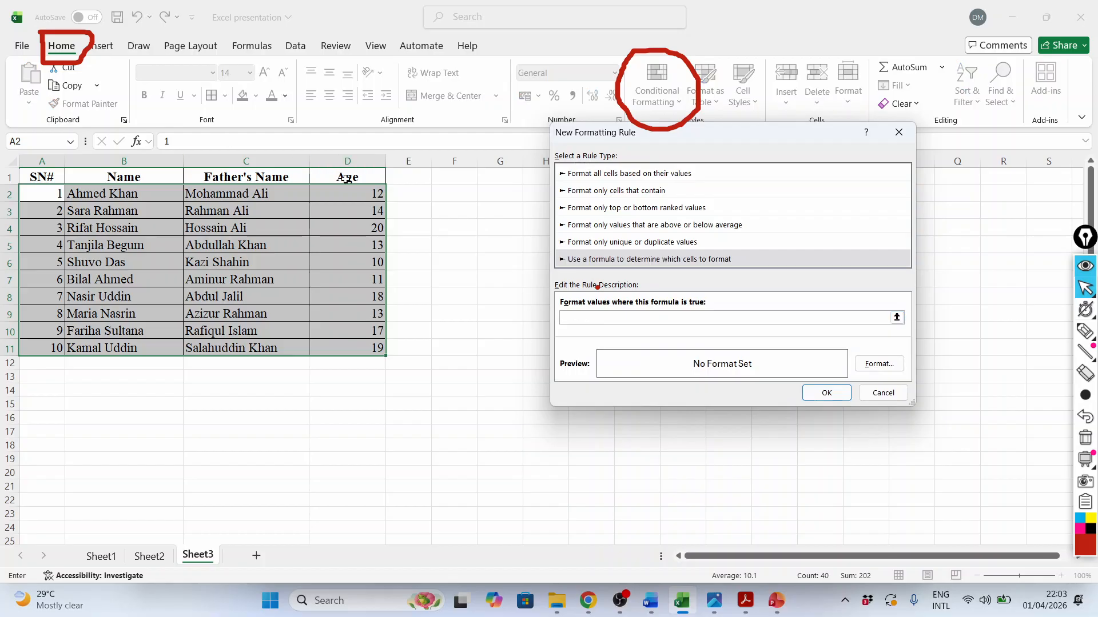
click(346, 179)
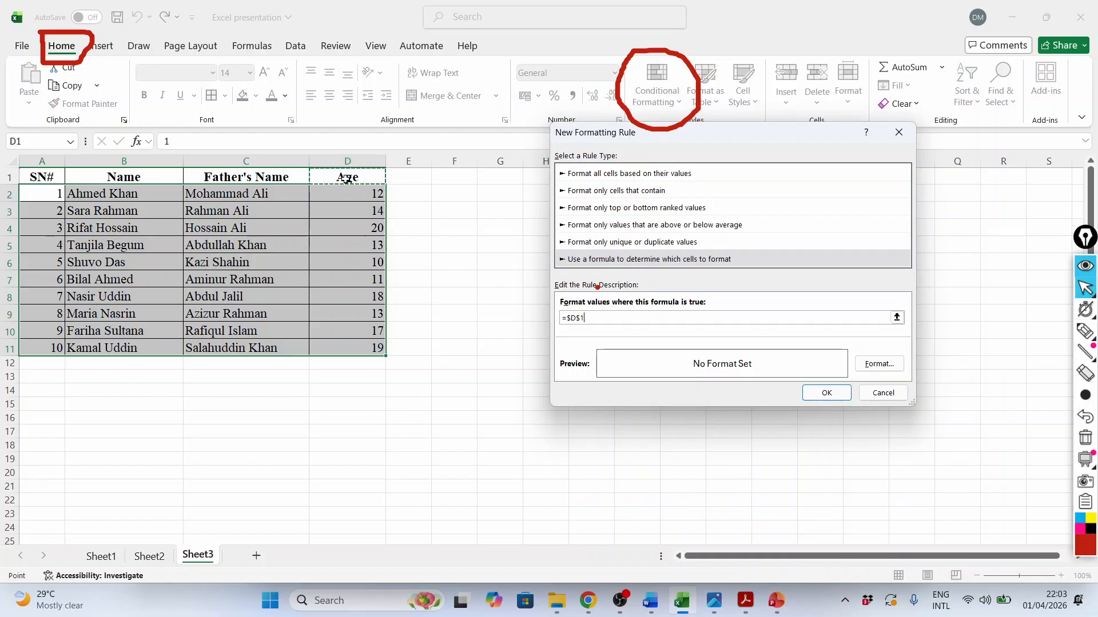
click(589, 318)
Give the age formula rule a green background fill and apply it to the table
click(878, 364)
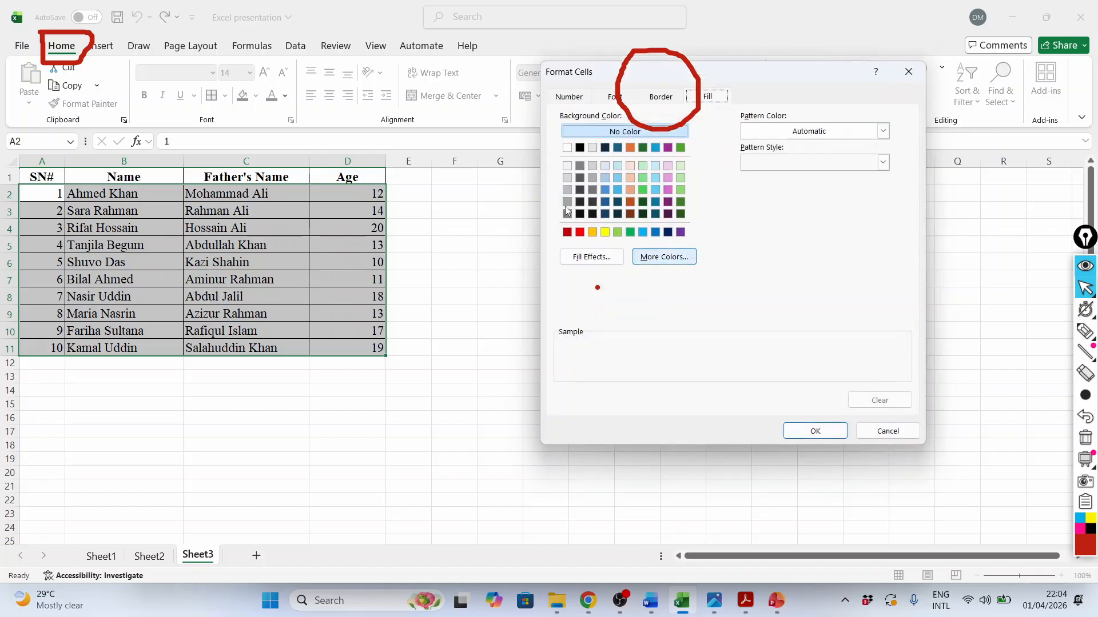
click(642, 191)
click(815, 431)
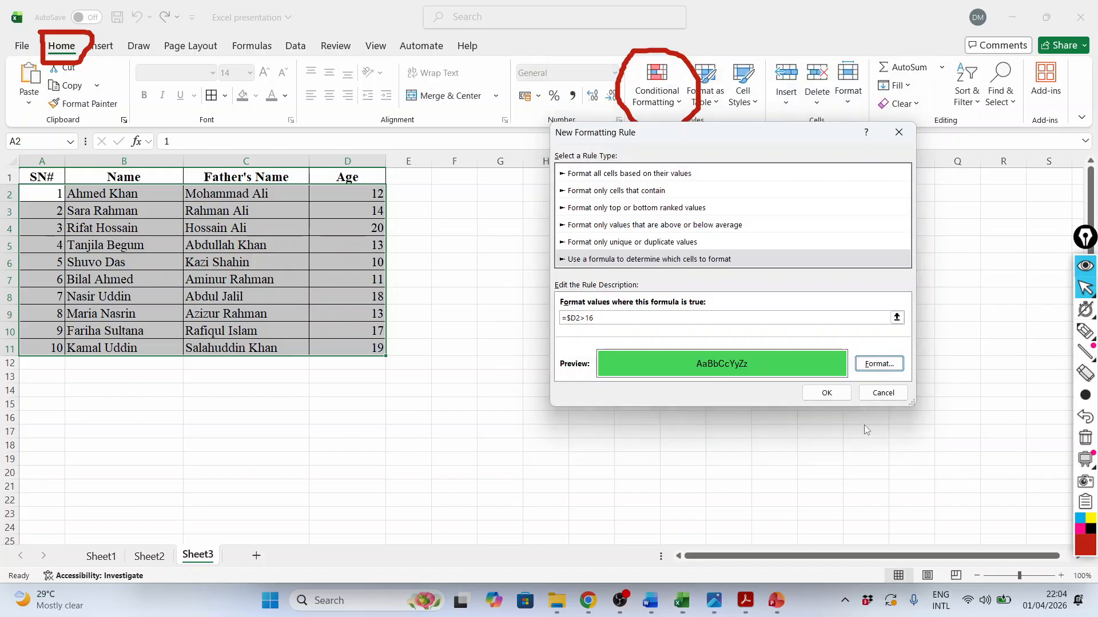
click(807, 393)
click(586, 427)
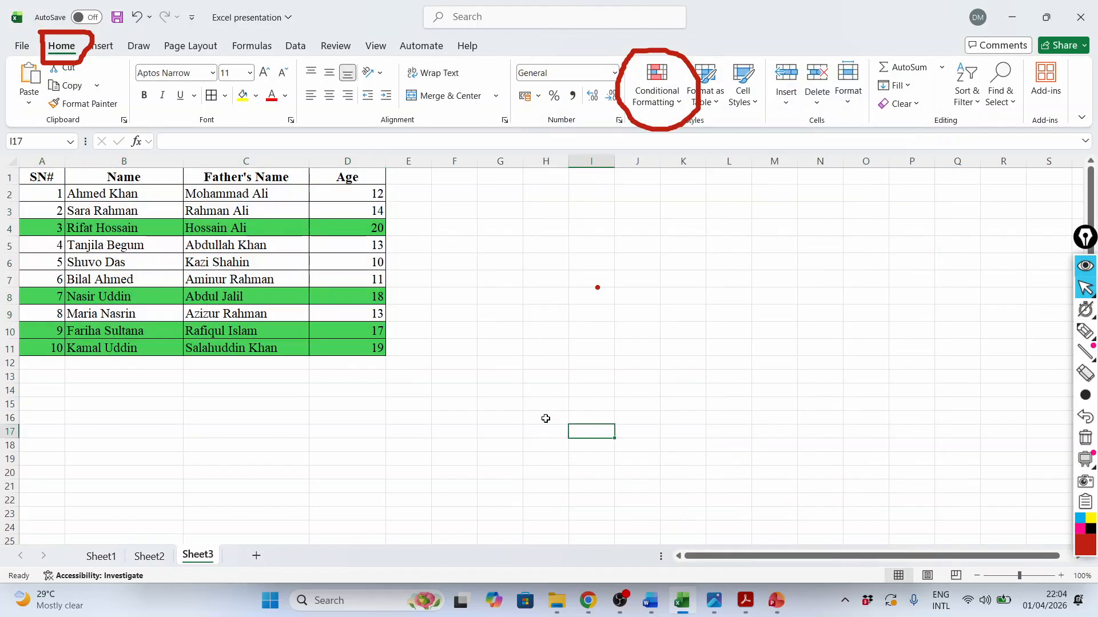
Set the age in D6 to 22 and check the row's highlighting across to column A
click(369, 263)
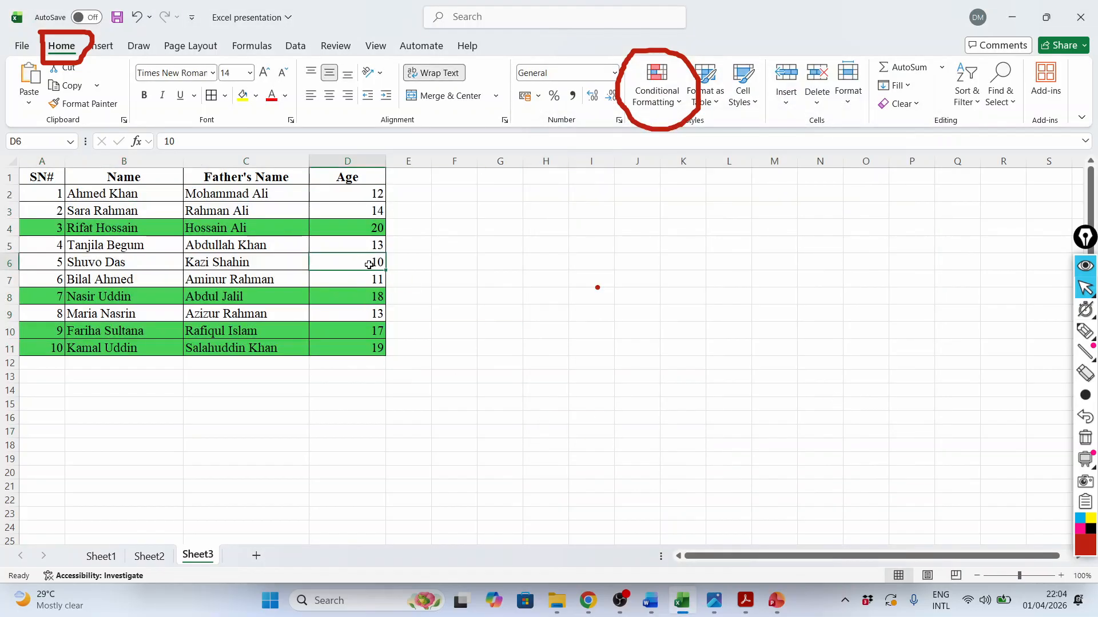
text(22)
key(Return)
key(Up)
key(Left)
key(Left)
key(Left)
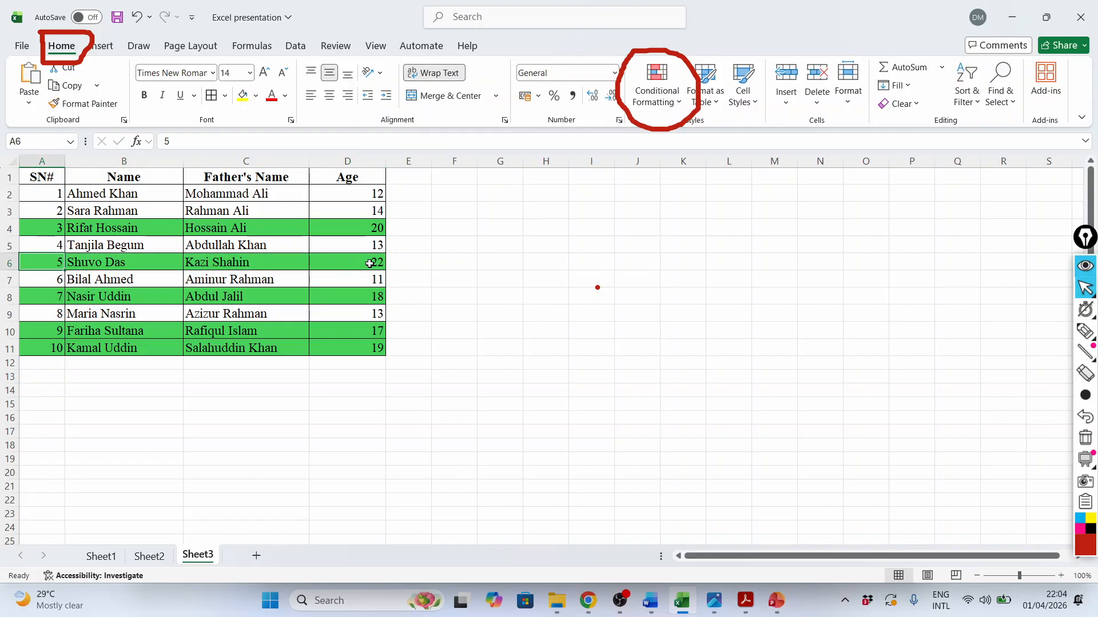
Set the age in D4 to 12 to test the row highlighting
click(375, 229)
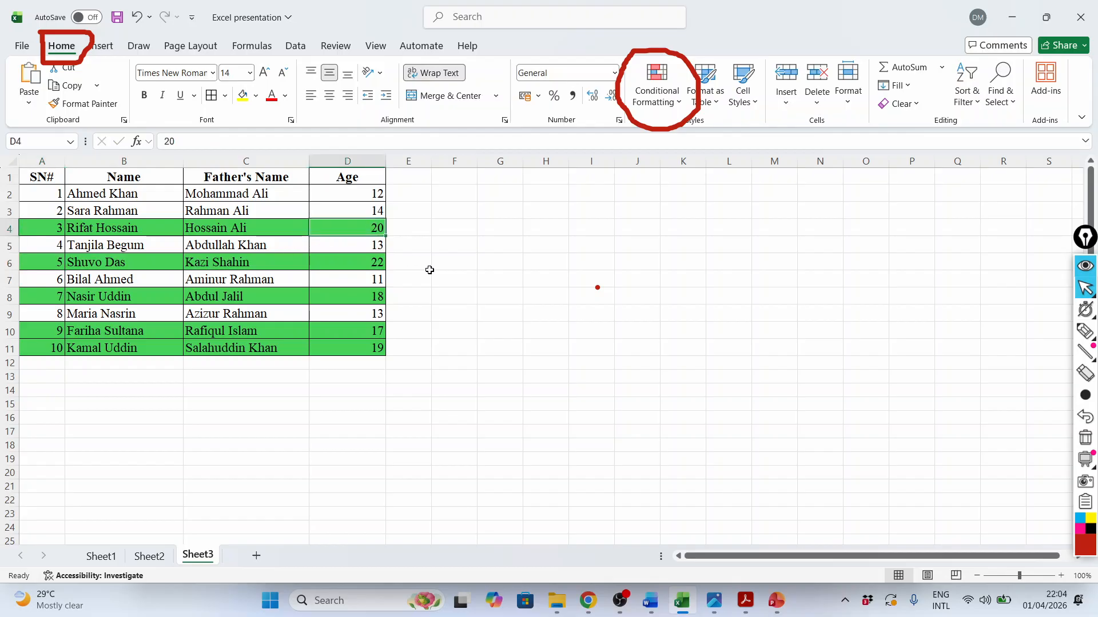
text(12)
key(Return)
key(Up)
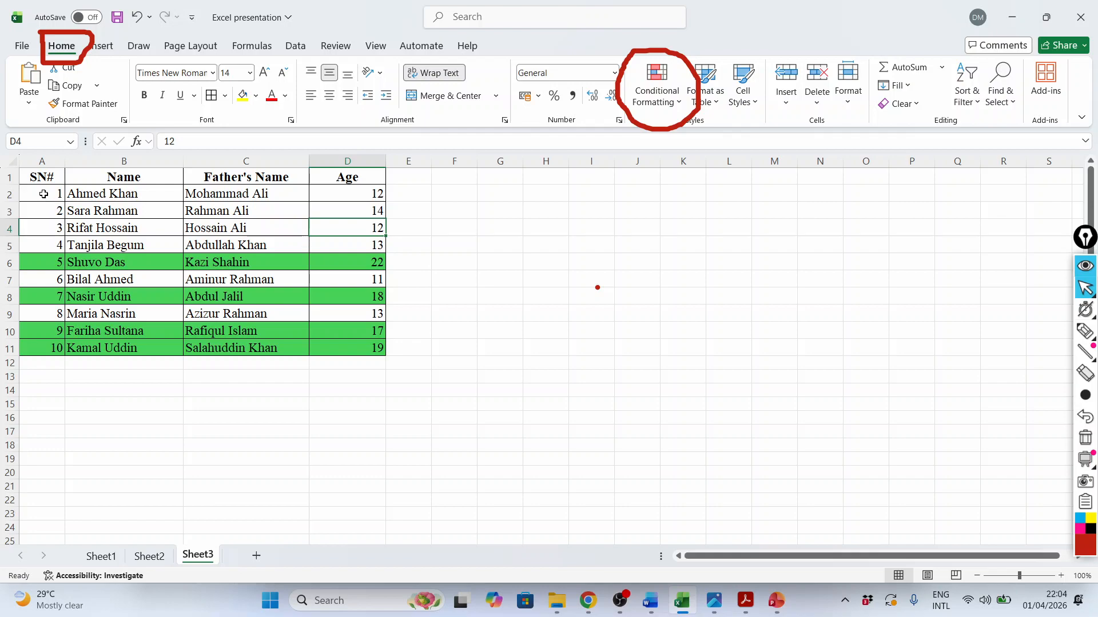
On Sheet2, delete the formula rule =$B2>200000 from the project table A2:D13 and apply the change
click(149, 556)
drag(84, 194, 461, 342)
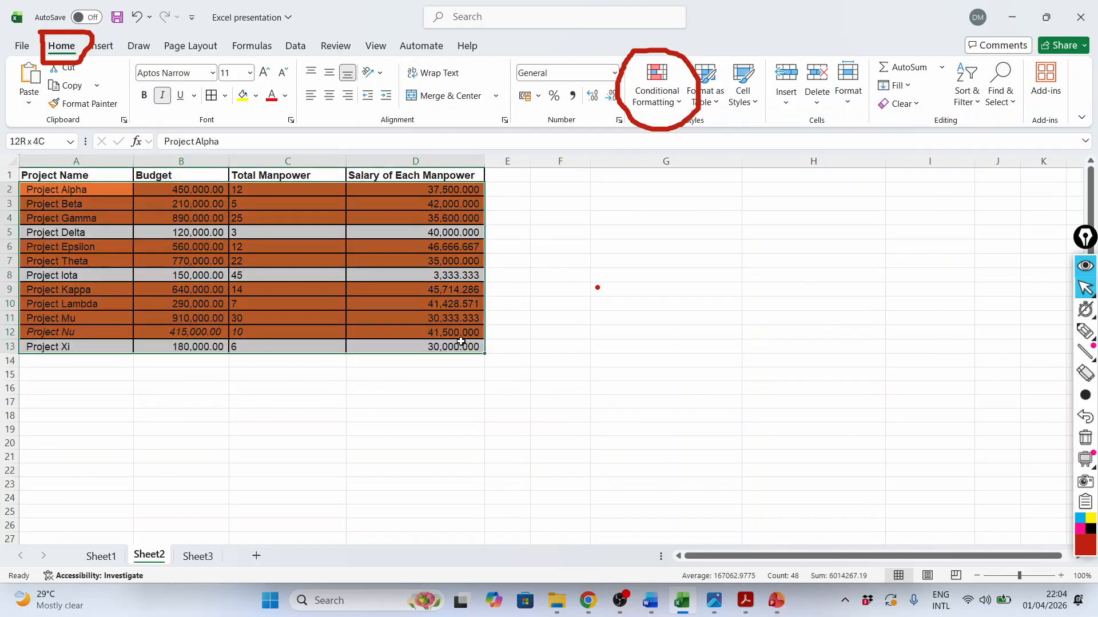
click(678, 108)
click(683, 314)
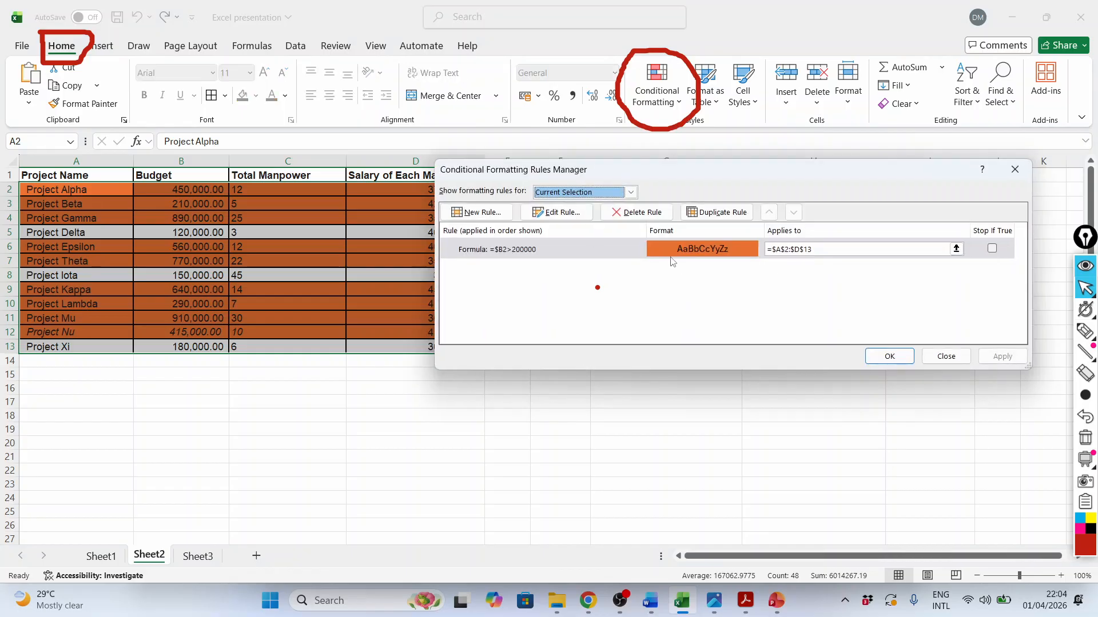
click(581, 246)
click(636, 212)
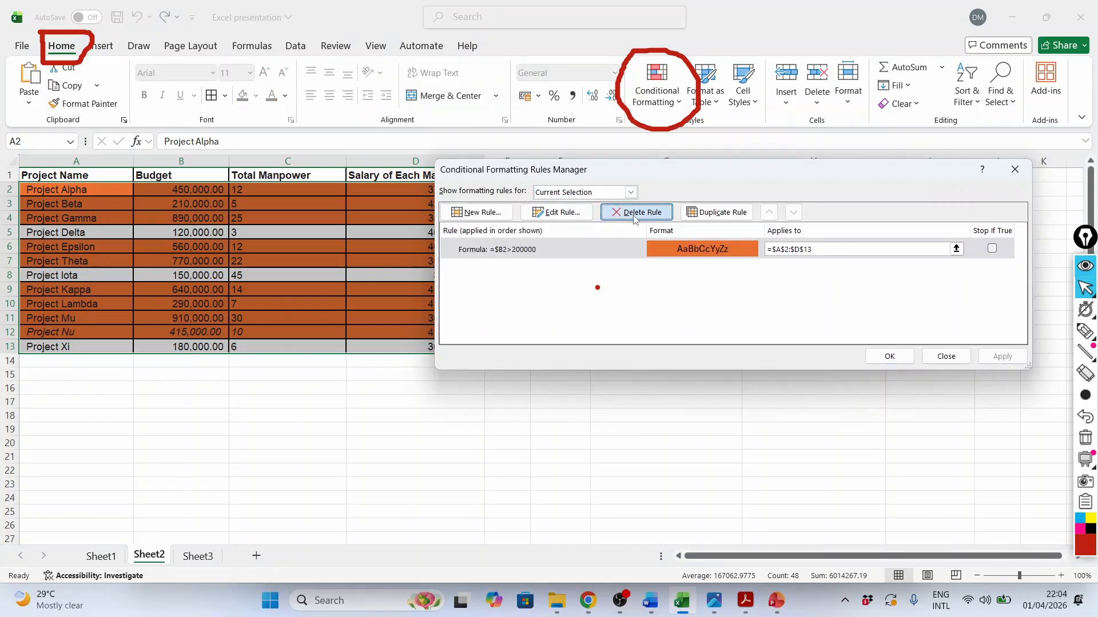
click(1002, 356)
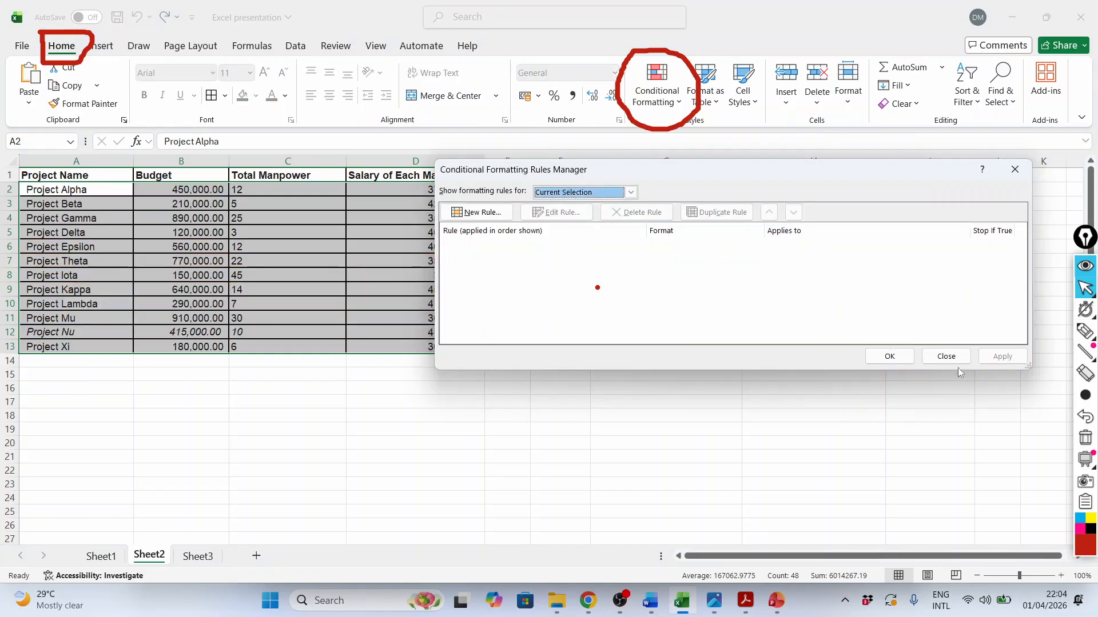
click(892, 356)
click(282, 399)
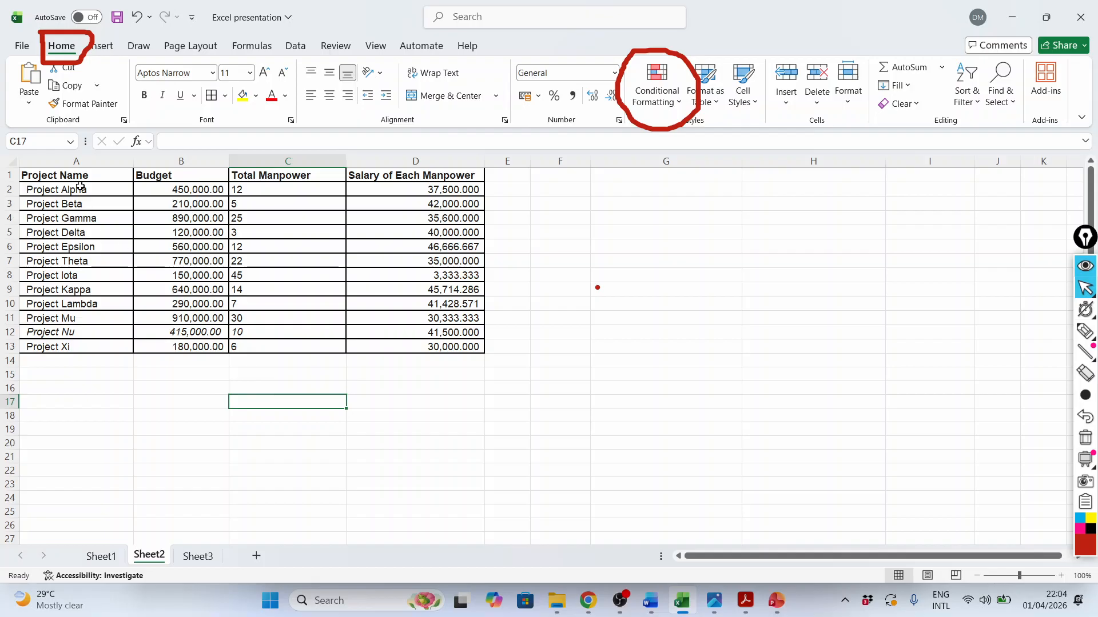
Copy the Project Kappa and Project Lambda rows in A9:D10 and paste them below the table starting at A14
drag(81, 189, 482, 347)
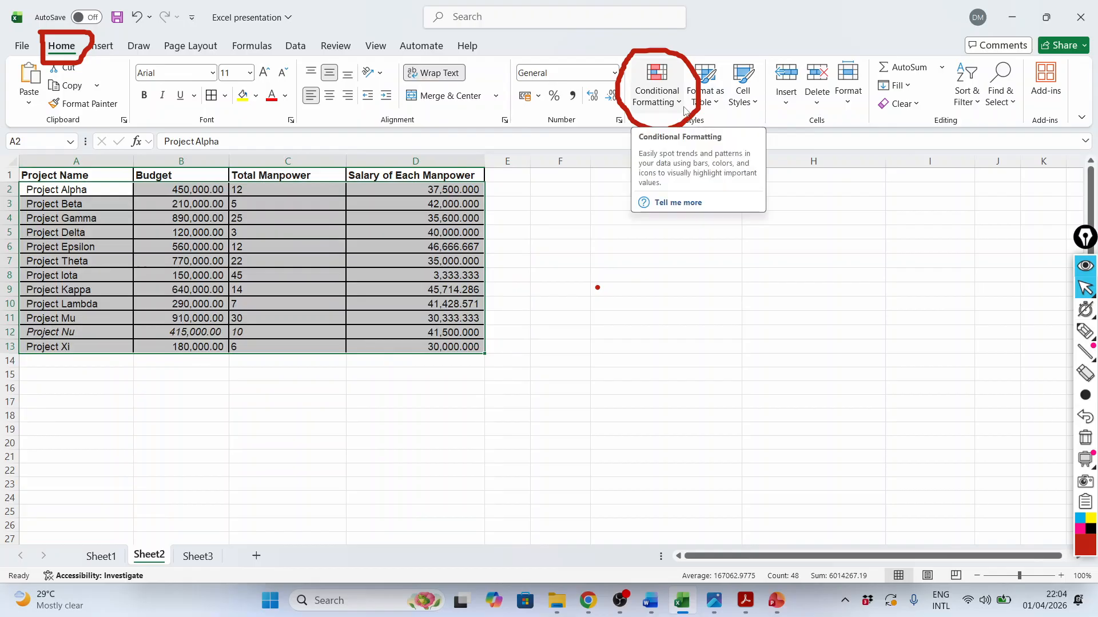
click(120, 388)
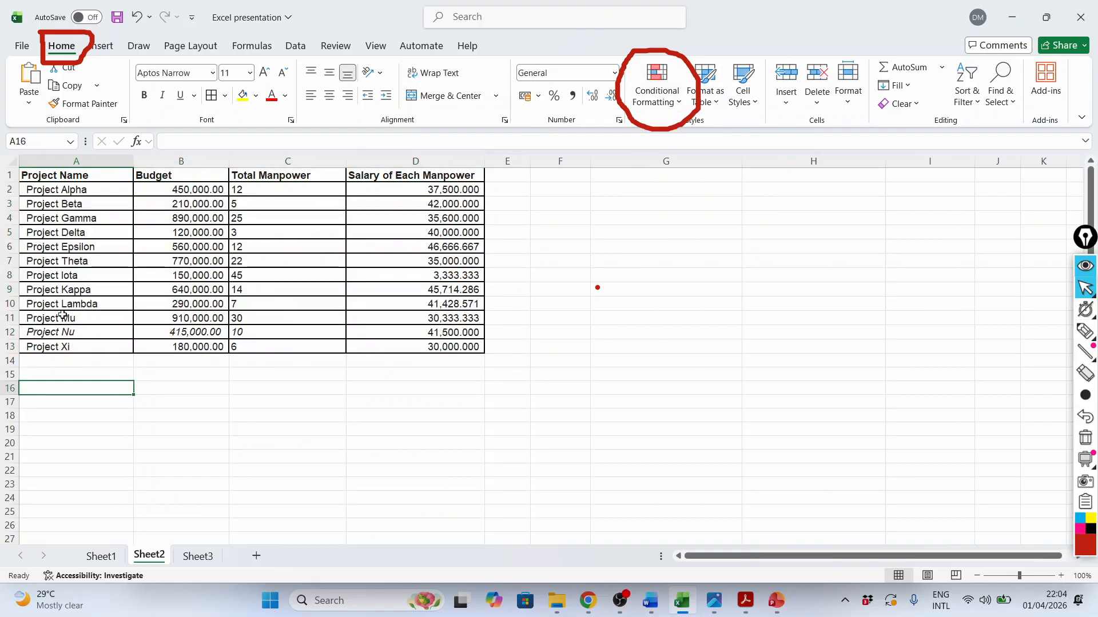
click(24, 290)
drag(24, 289, 404, 304)
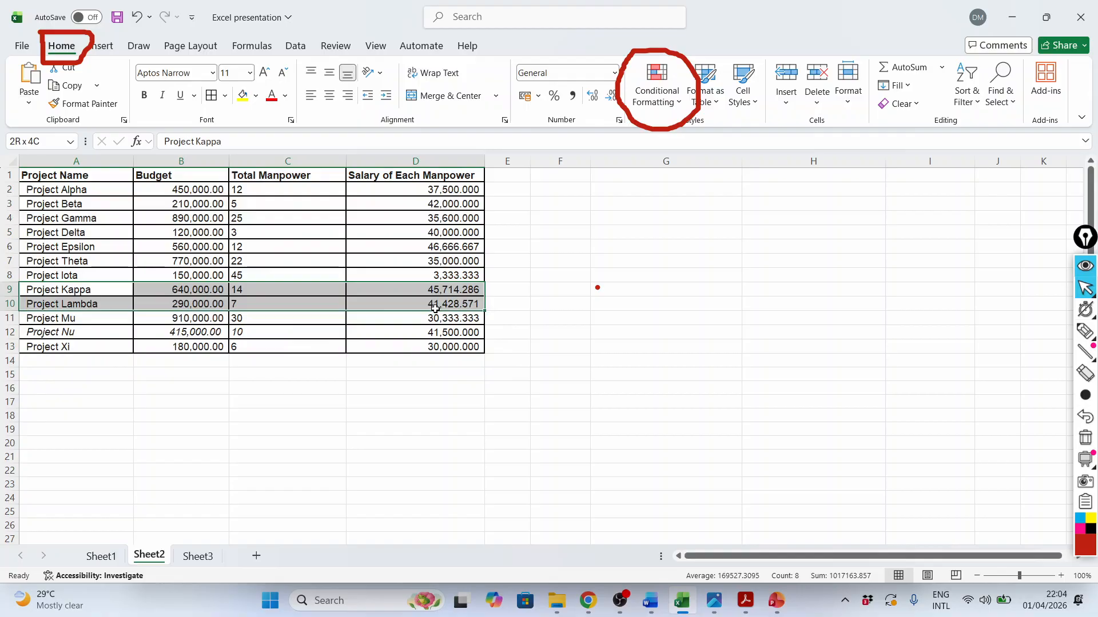
key(ctrl+c)
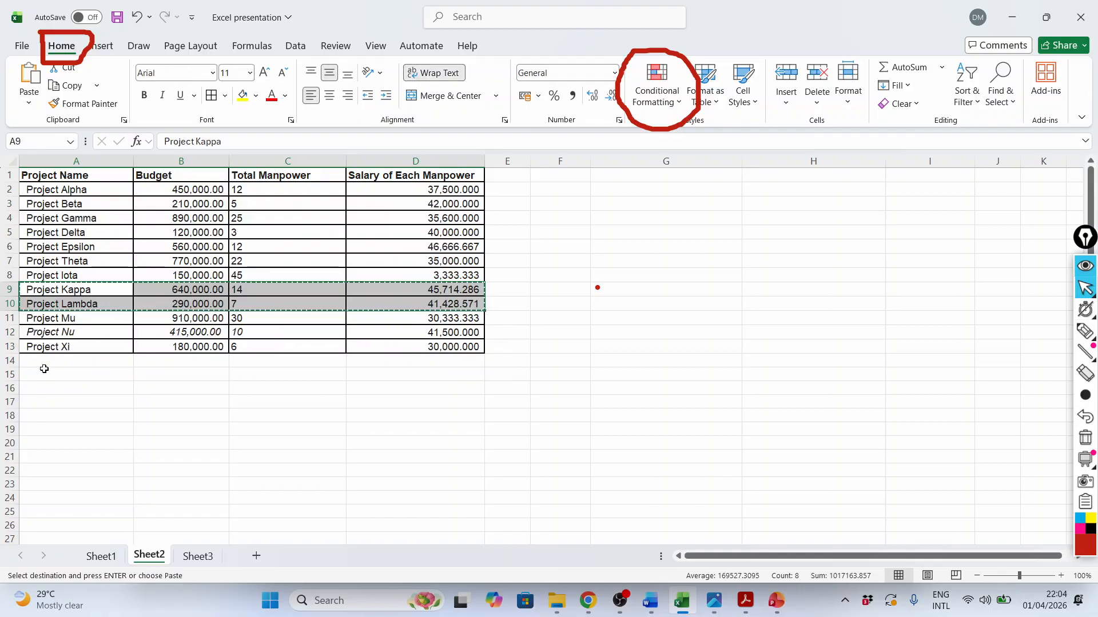
click(54, 361)
key(ctrl+v)
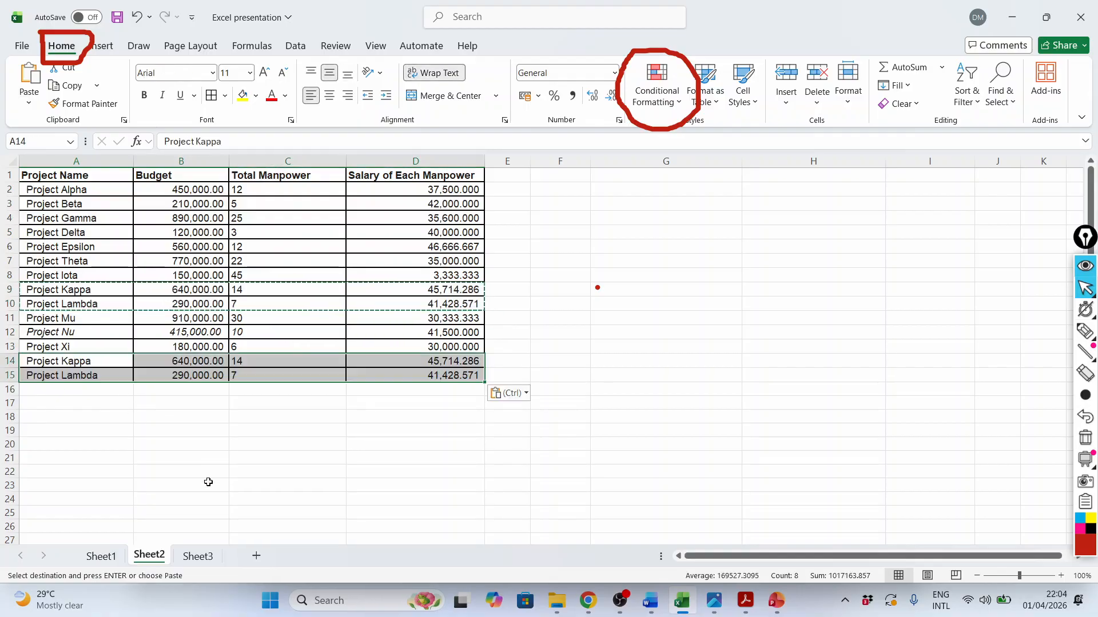
click(210, 485)
key(Escape)
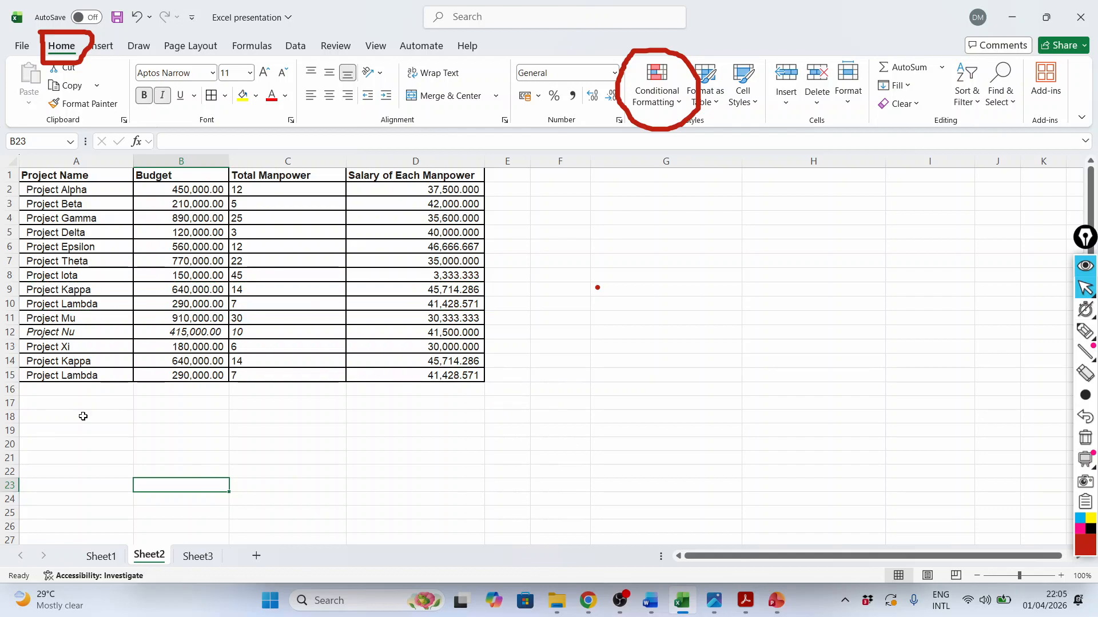
Highlight duplicate values in A2:D15 with Light Red Fill with Dark Red Text, and inspect the salary cells D9 and D14
click(82, 416)
click(70, 360)
drag(75, 191, 436, 377)
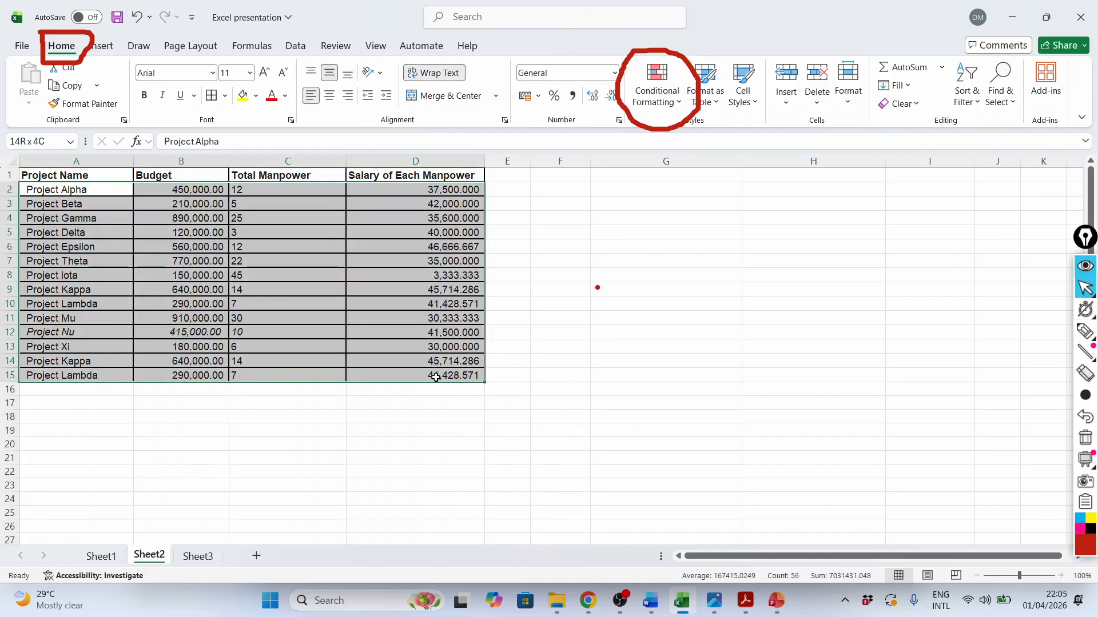
click(679, 104)
mouse_move(730, 133)
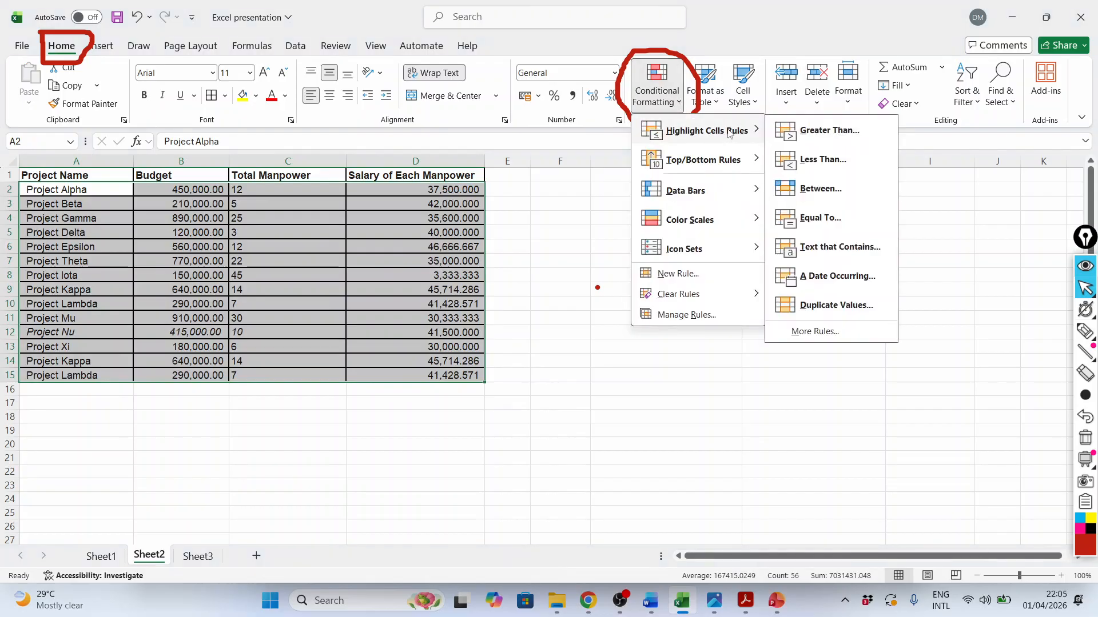
click(832, 306)
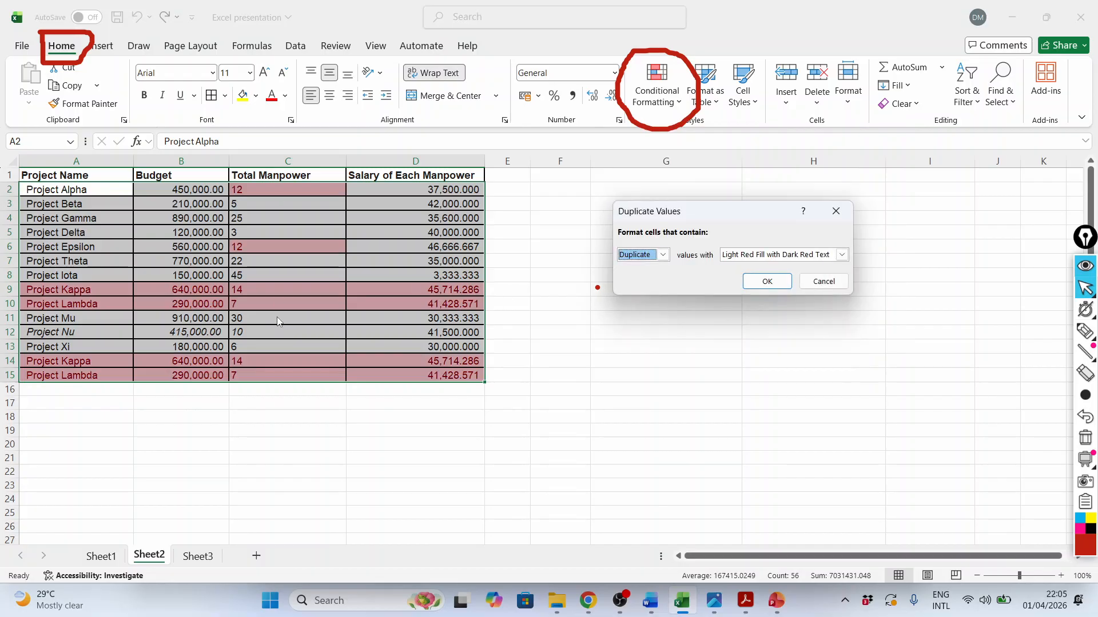
click(766, 281)
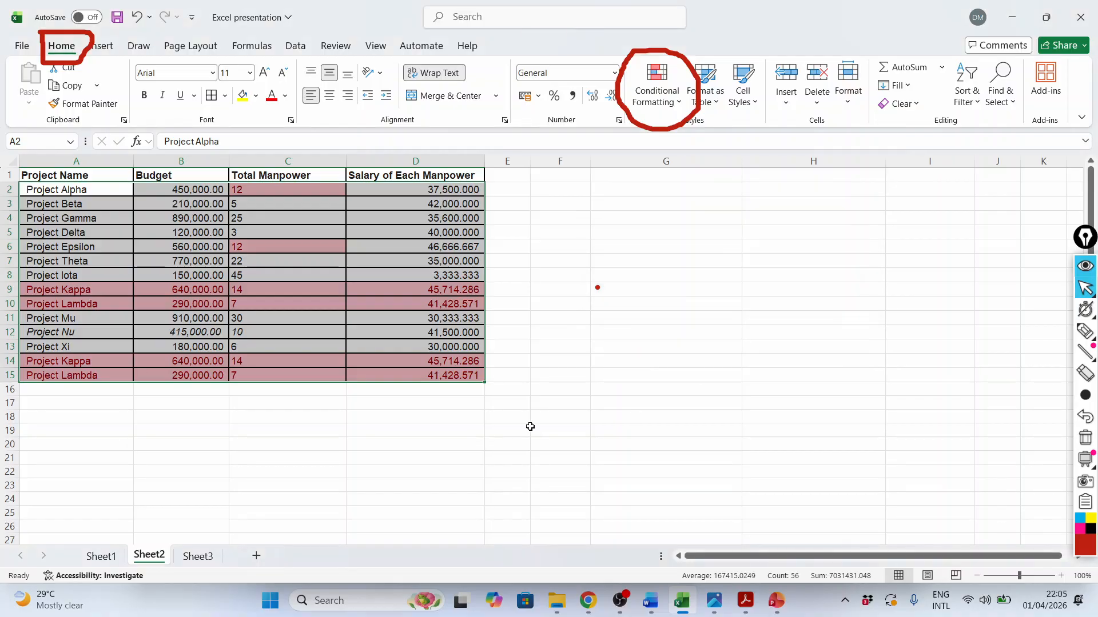
click(527, 427)
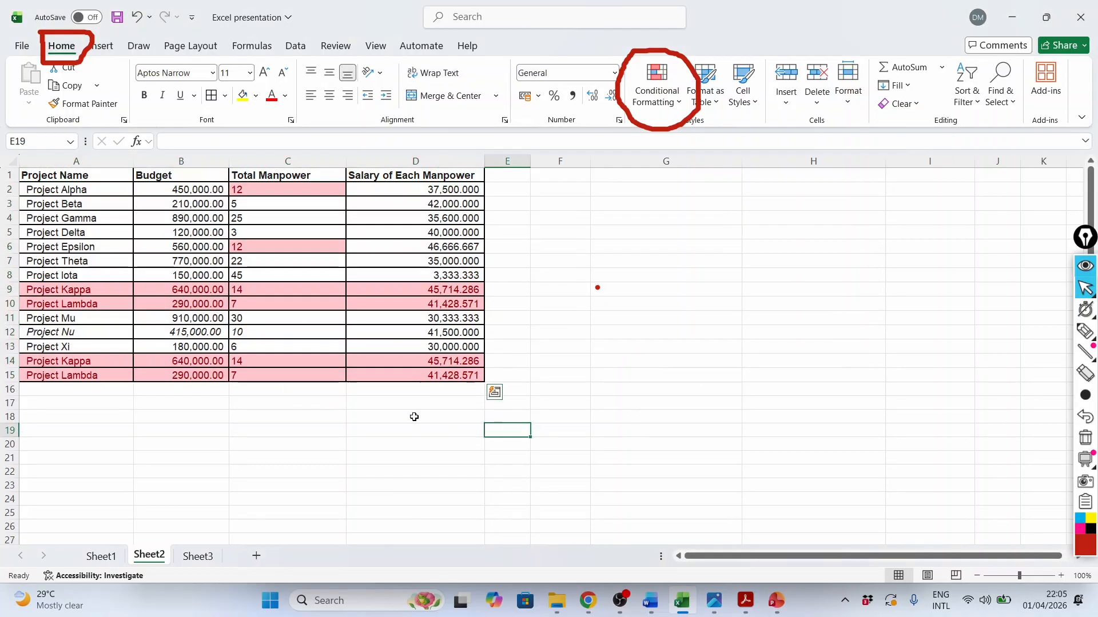
click(433, 290)
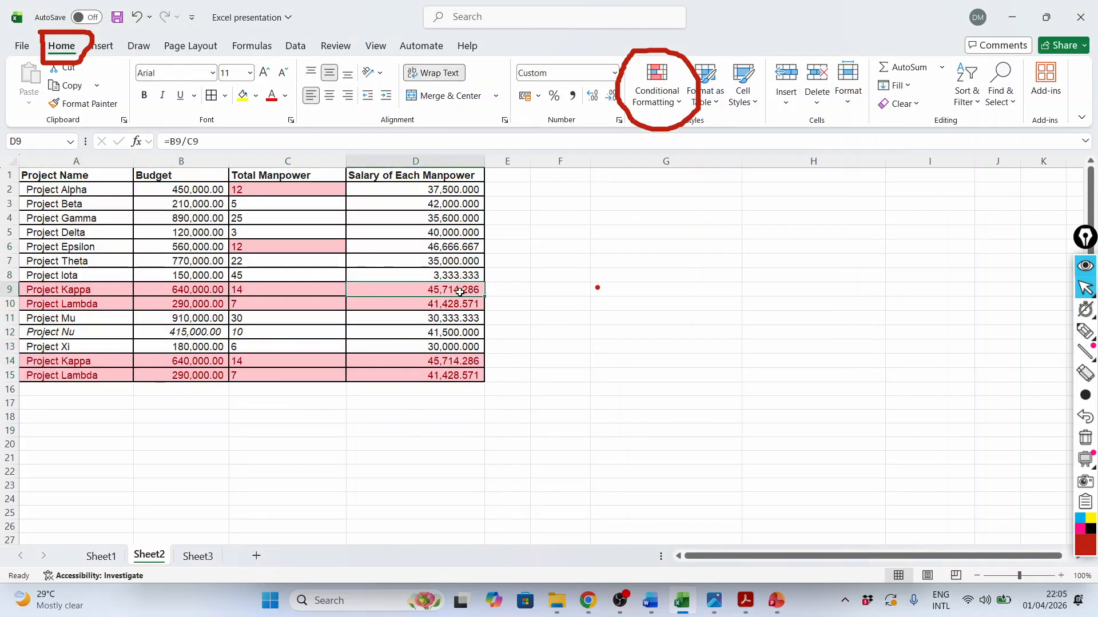
click(437, 361)
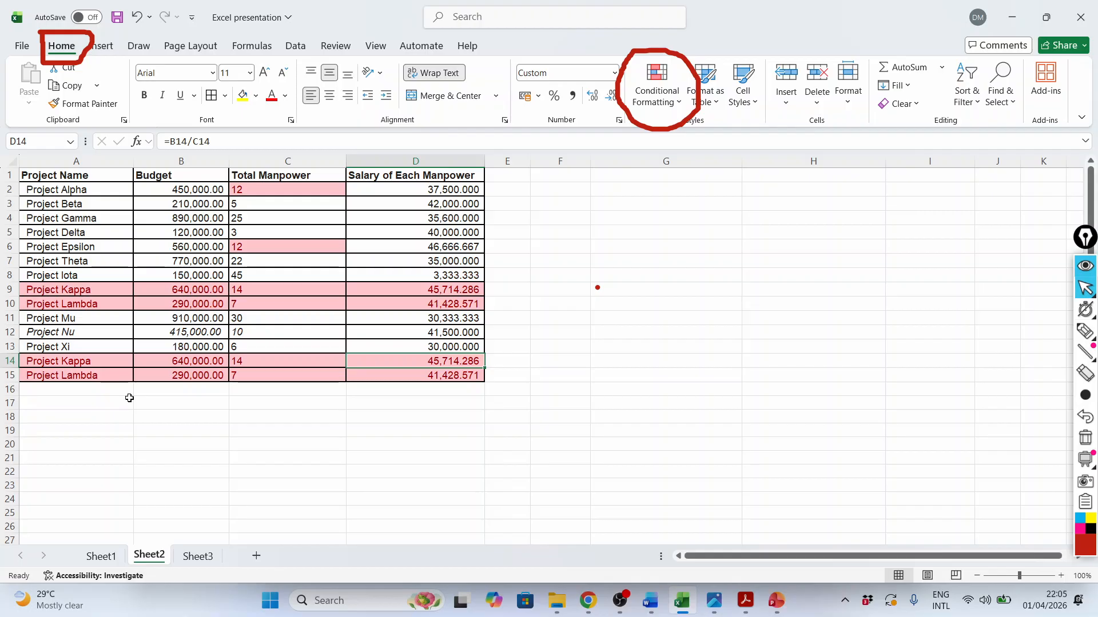
Switch to the Conditional formatting presentation in PowerPoint, start the slide show from slide 4 and advance to the closing Thank You slide
key(alt+Tab)
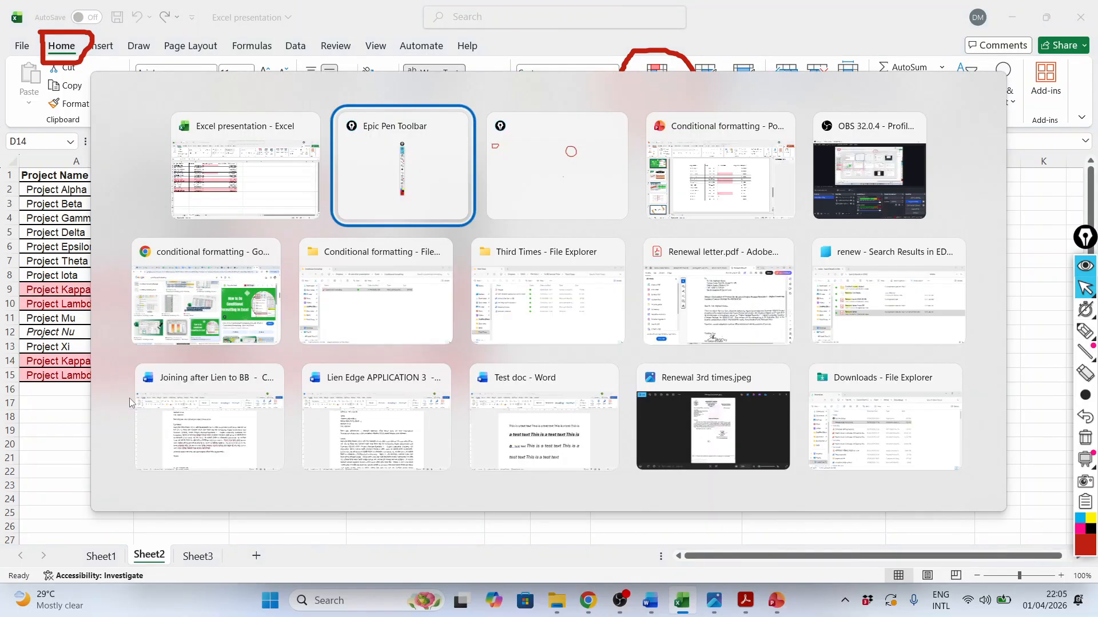
key(Tab)
key(Tab)
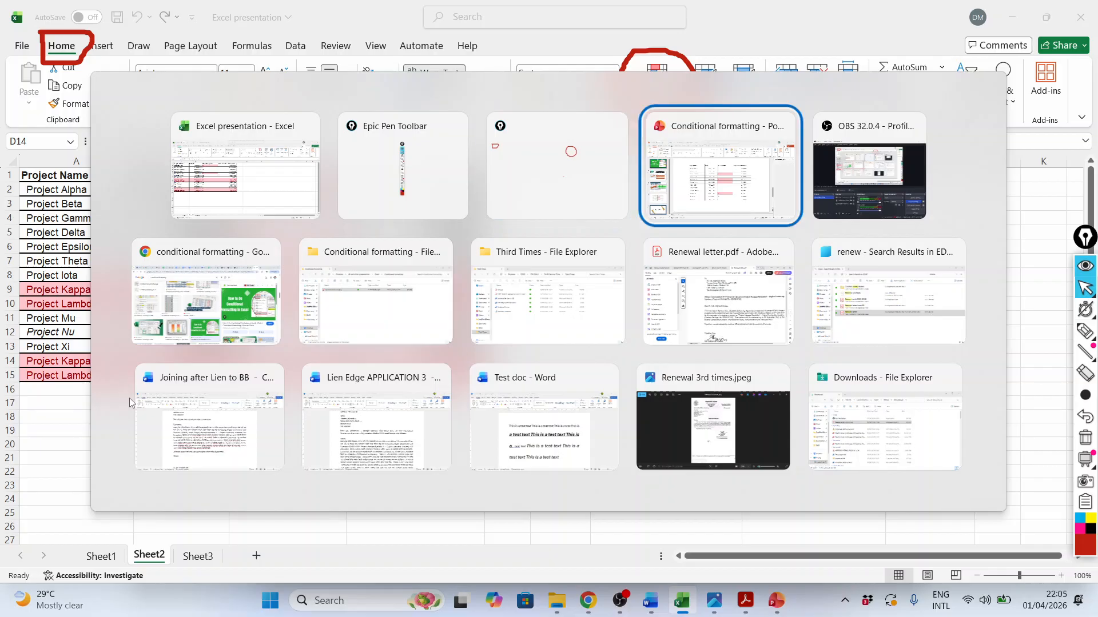
key(Tab)
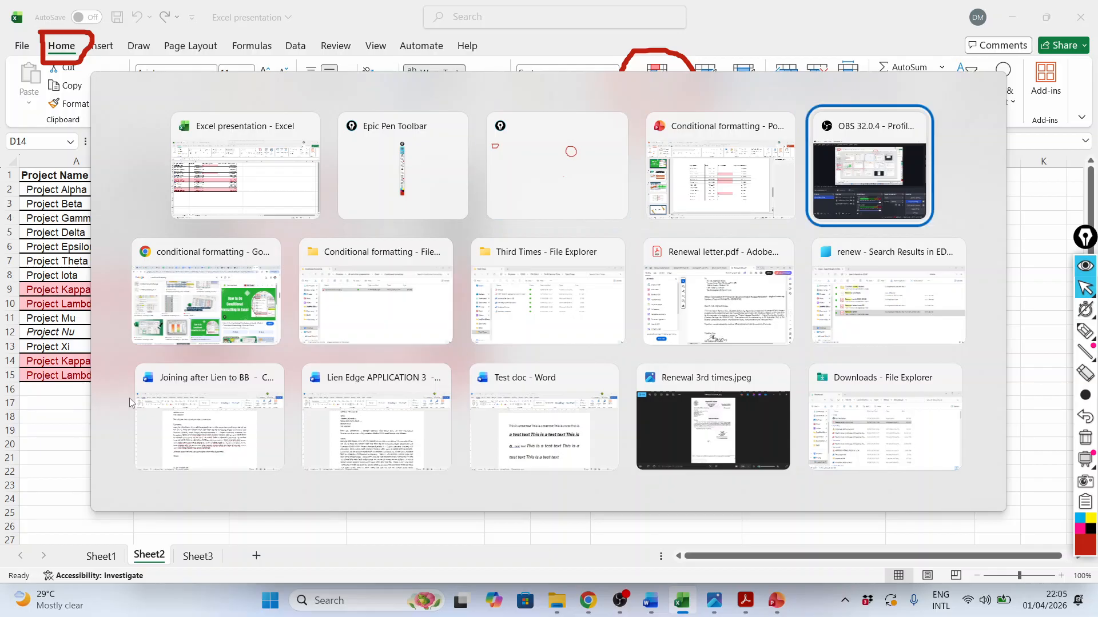
click(734, 193)
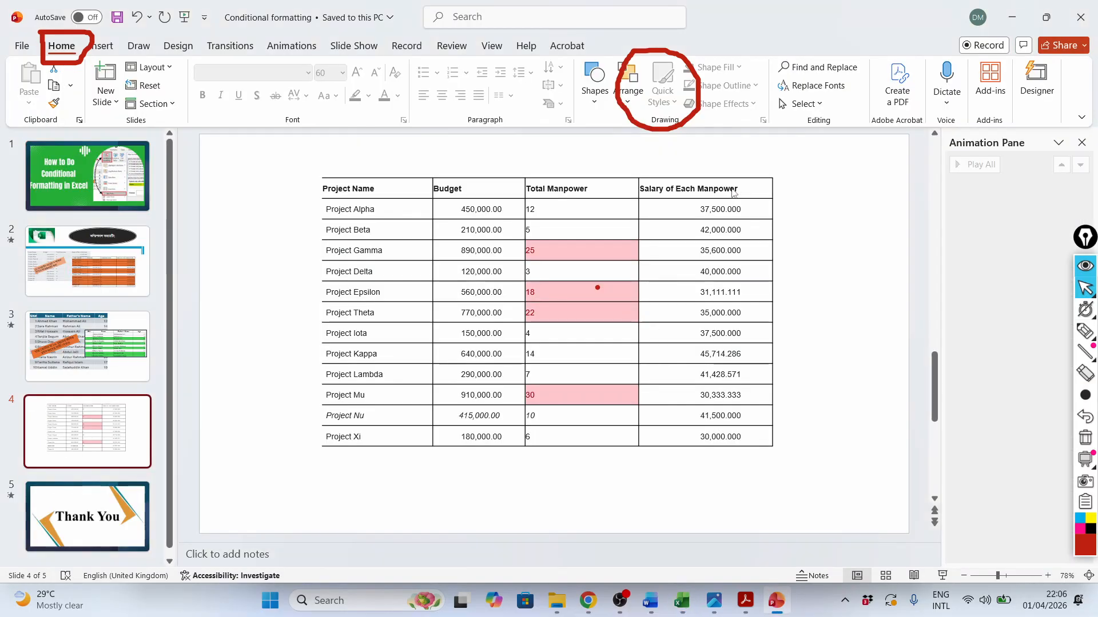
mouse_move(701, 609)
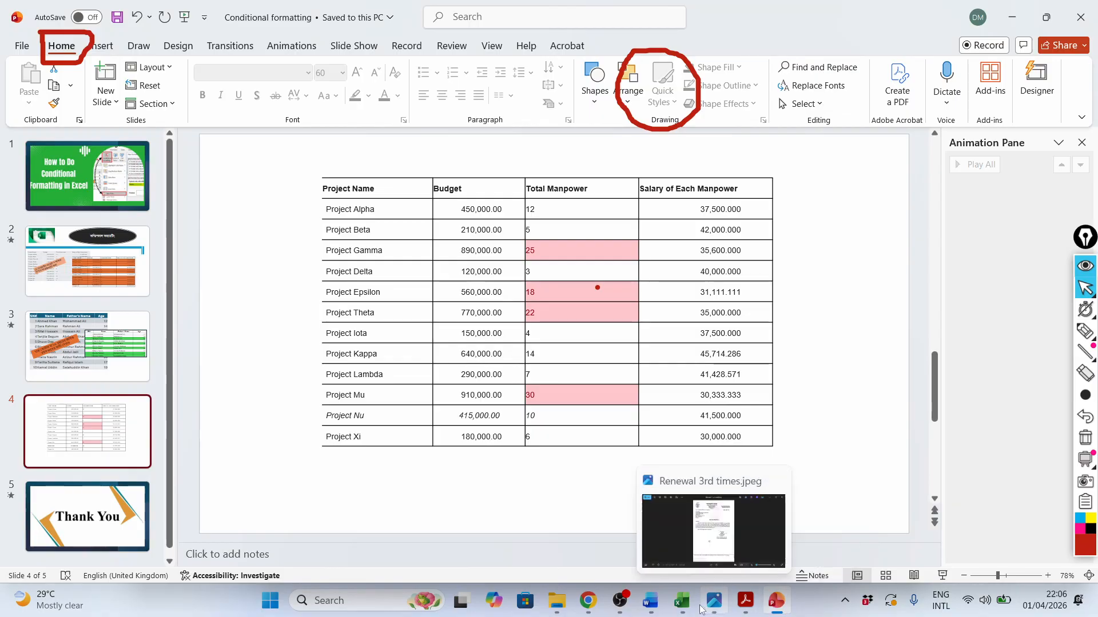
key(shift+F5)
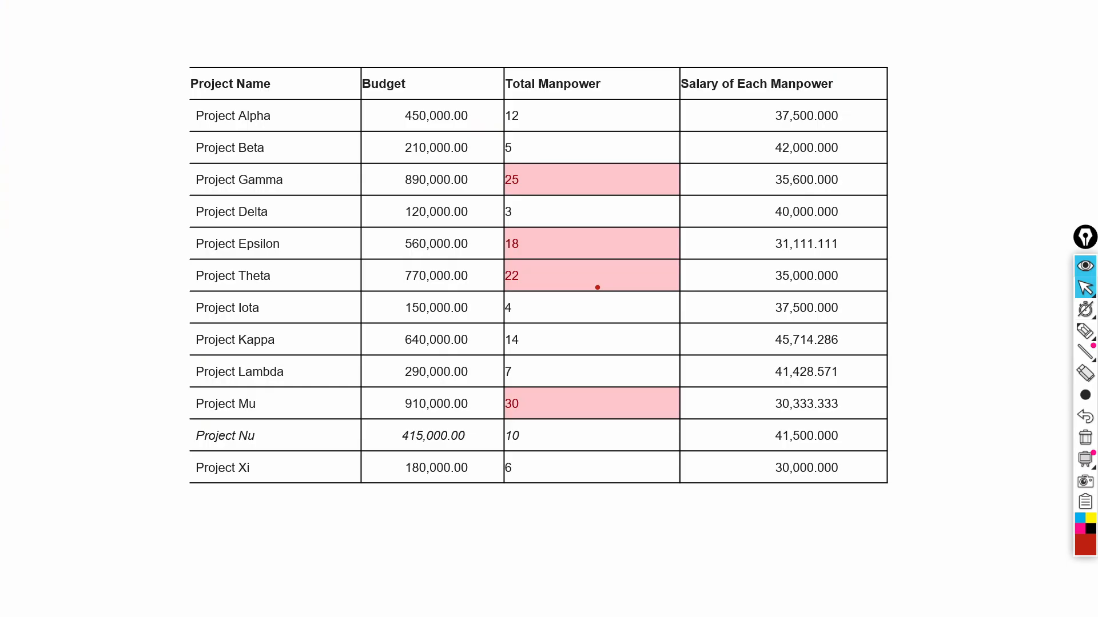
key(Right)
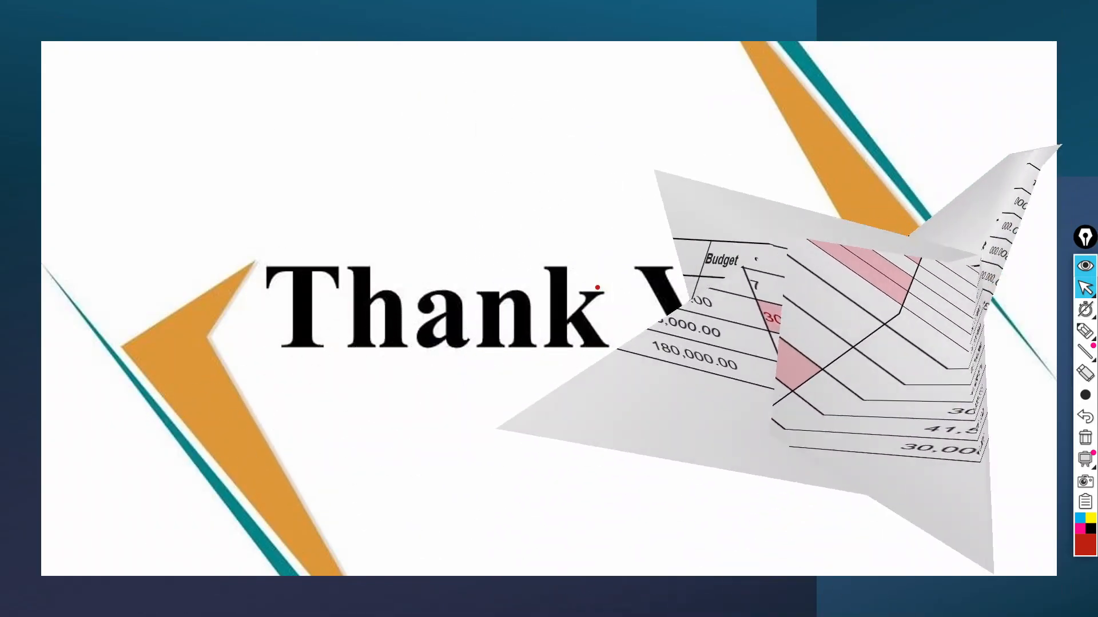